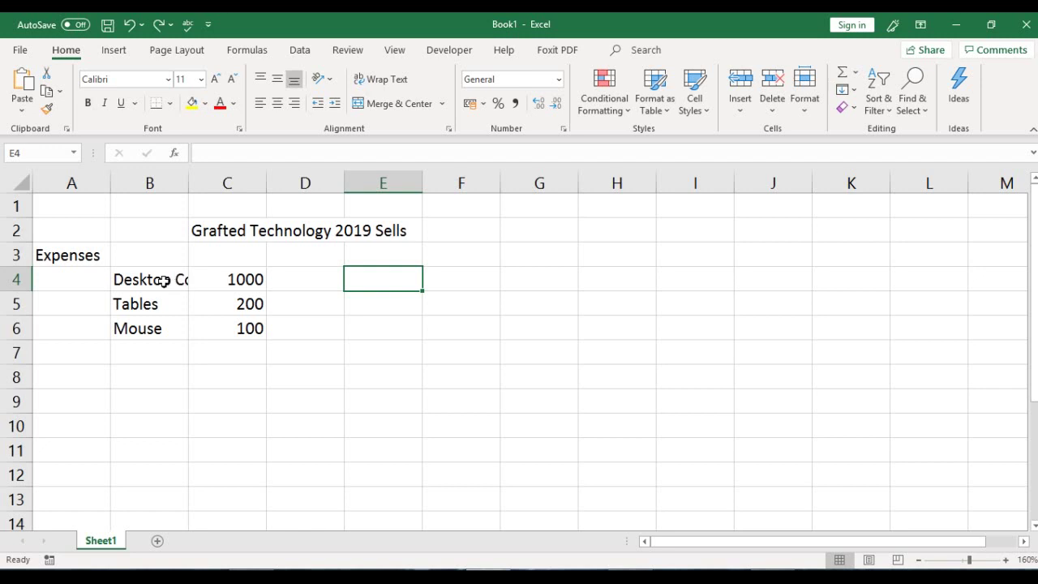
# AutoFit column B to the Desktop Computer label and undo the resize
pyautogui.click(149, 280)
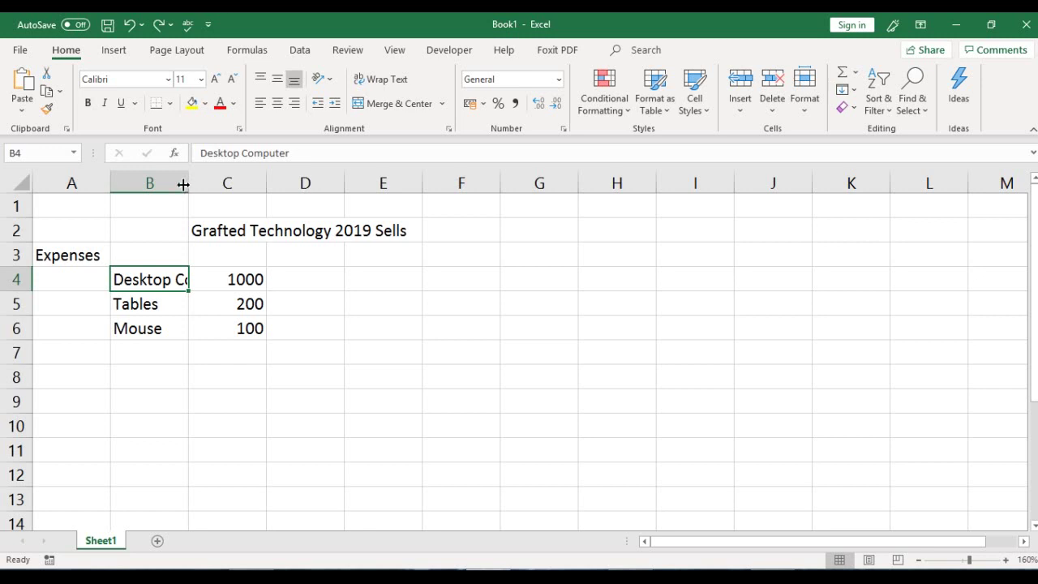
pyautogui.click(149, 184)
pyautogui.doubleClick(189, 183)
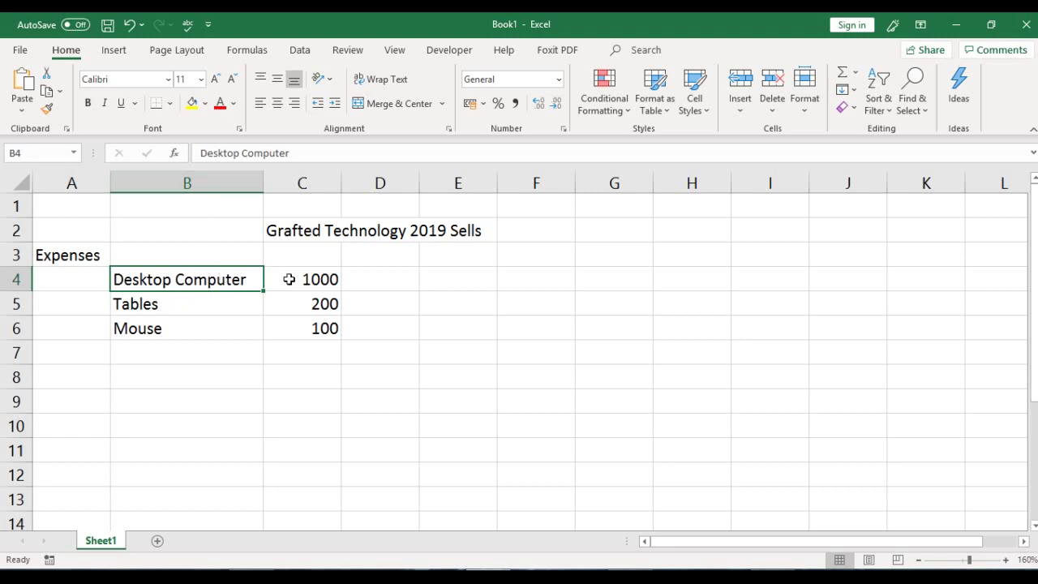
pyautogui.click(128, 28)
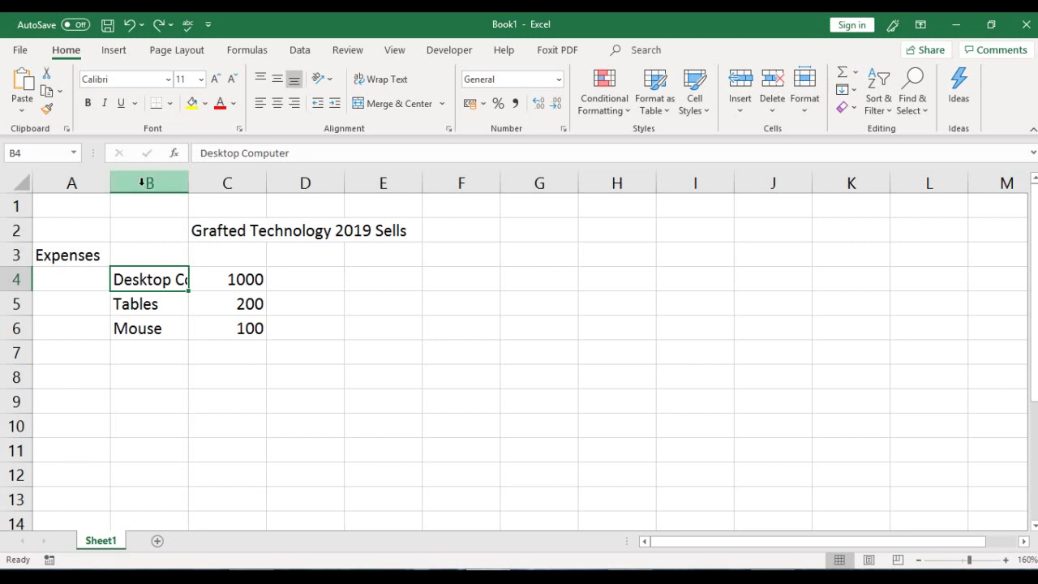
# Widen column B manually until the Desktop Computer label fits, and undo the width changes
pyautogui.click(201, 179)
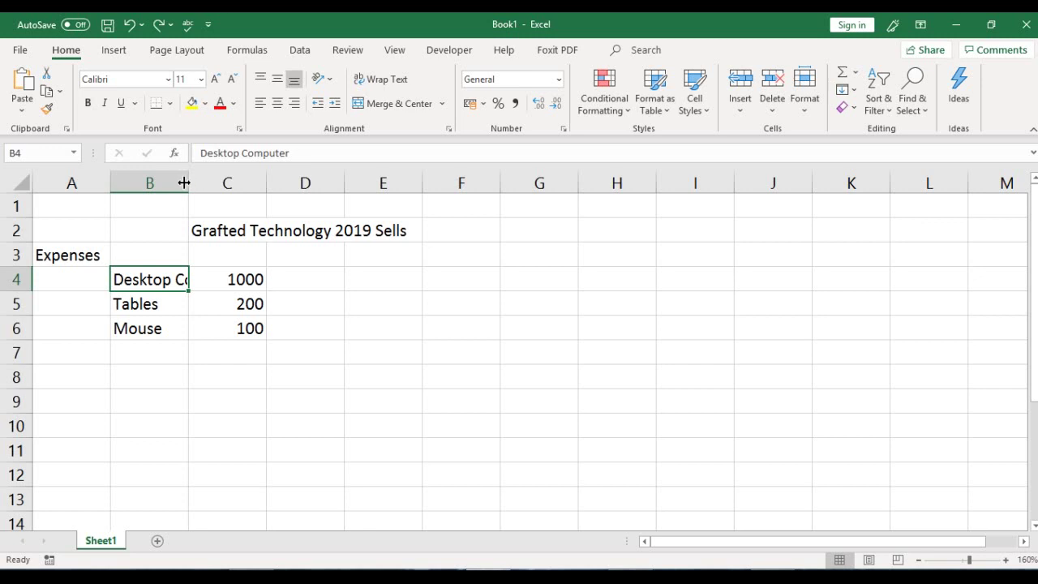
pyautogui.moveTo(187, 180); pyautogui.dragTo(188, 180)
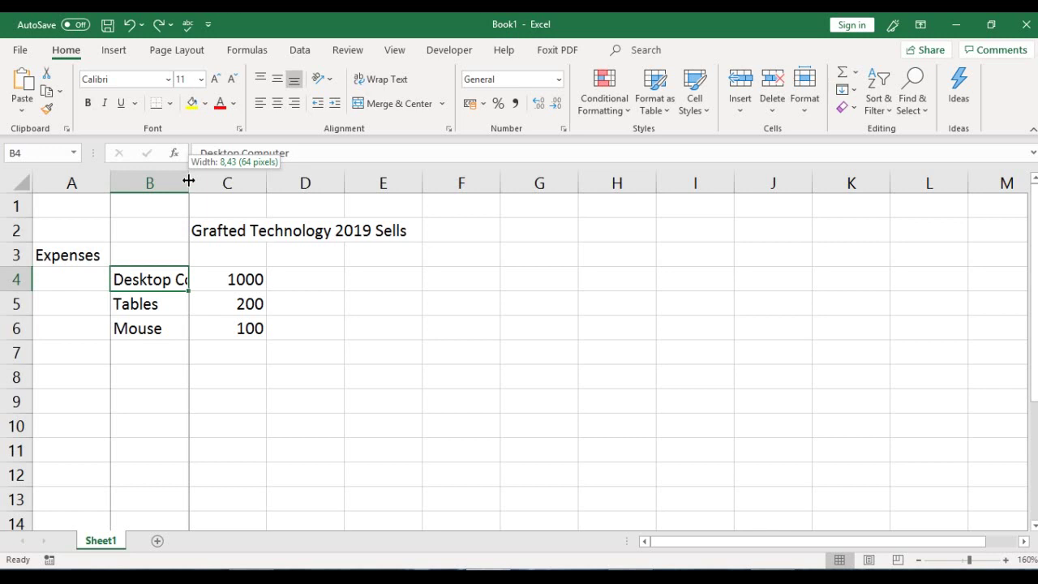
pyautogui.moveTo(188, 180); pyautogui.dragTo(236, 181)
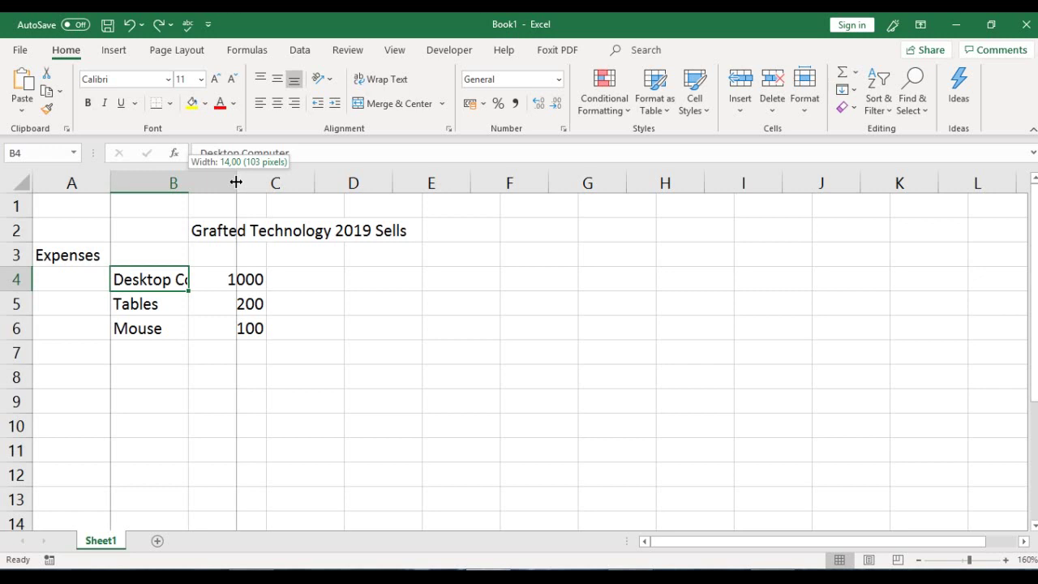
pyautogui.moveTo(236, 182); pyautogui.dragTo(236, 182)
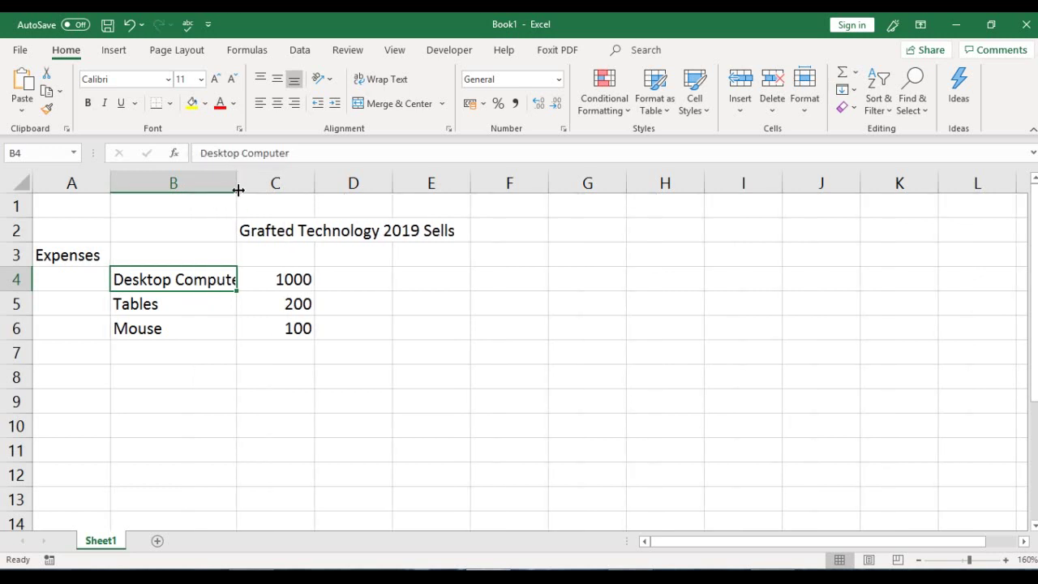
pyautogui.moveTo(238, 179); pyautogui.dragTo(245, 179)
pyautogui.click(206, 246)
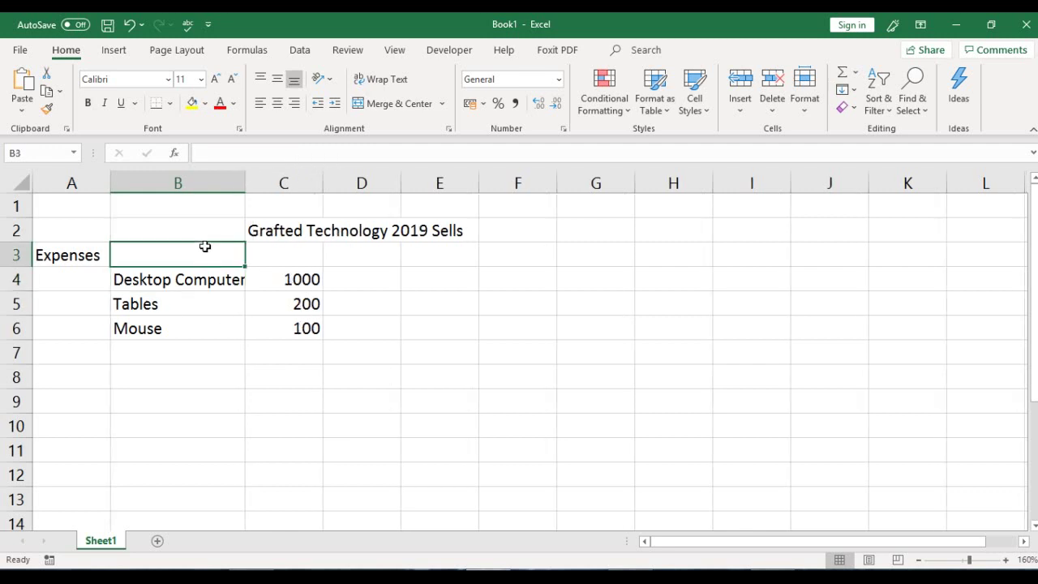
pyautogui.click(208, 281)
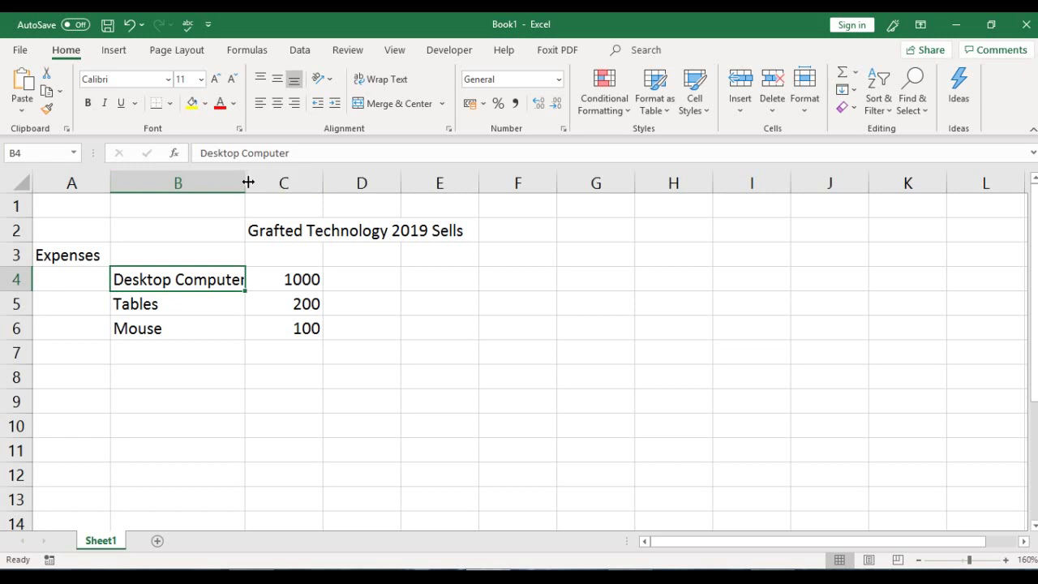
pyautogui.moveTo(245, 182); pyautogui.dragTo(250, 182)
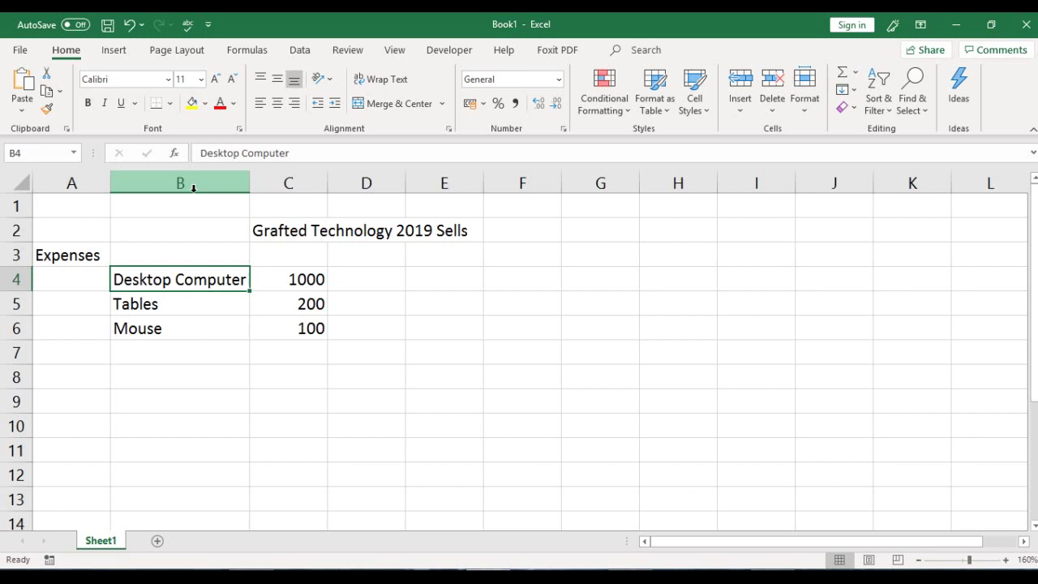
pyautogui.click(130, 25)
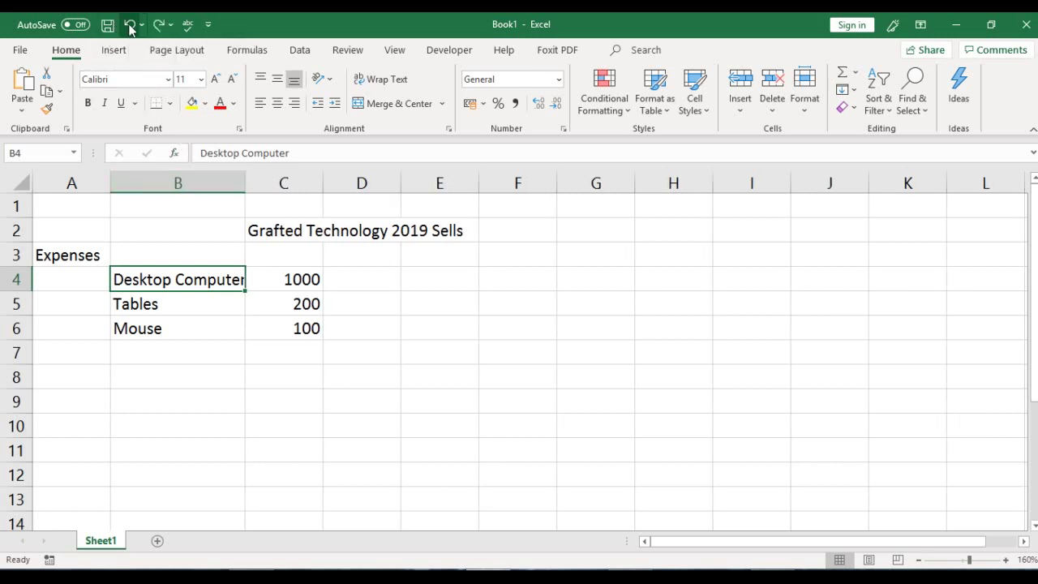
pyautogui.click(130, 25)
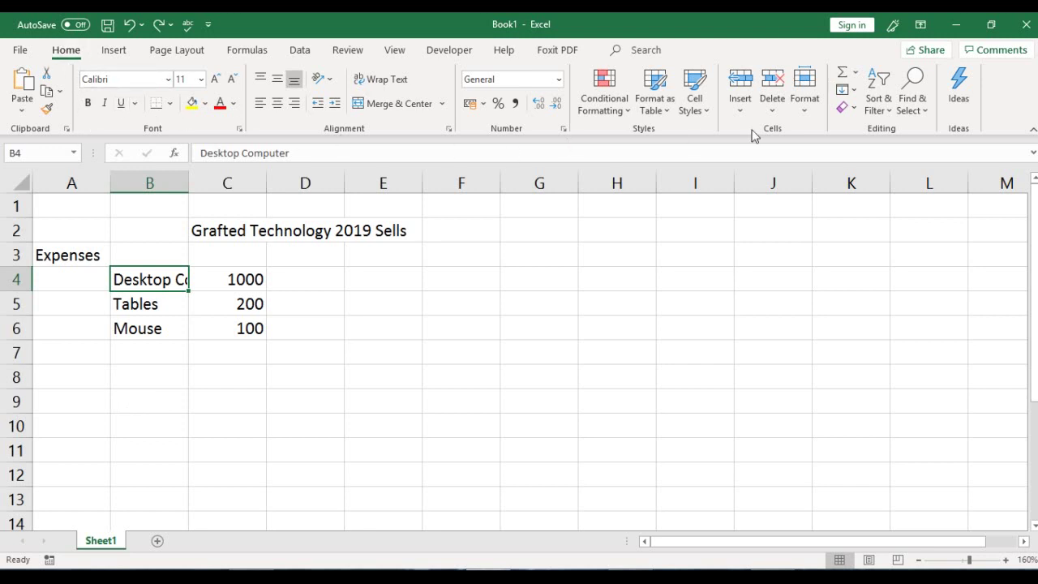
# Set the width of column B to exactly 16
pyautogui.click(806, 118)
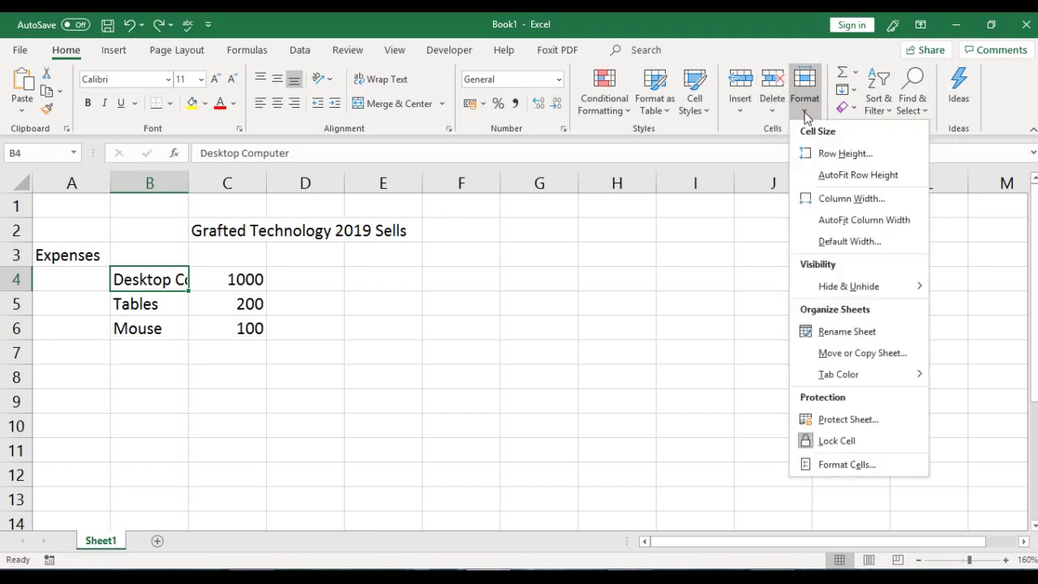
pyautogui.click(844, 201)
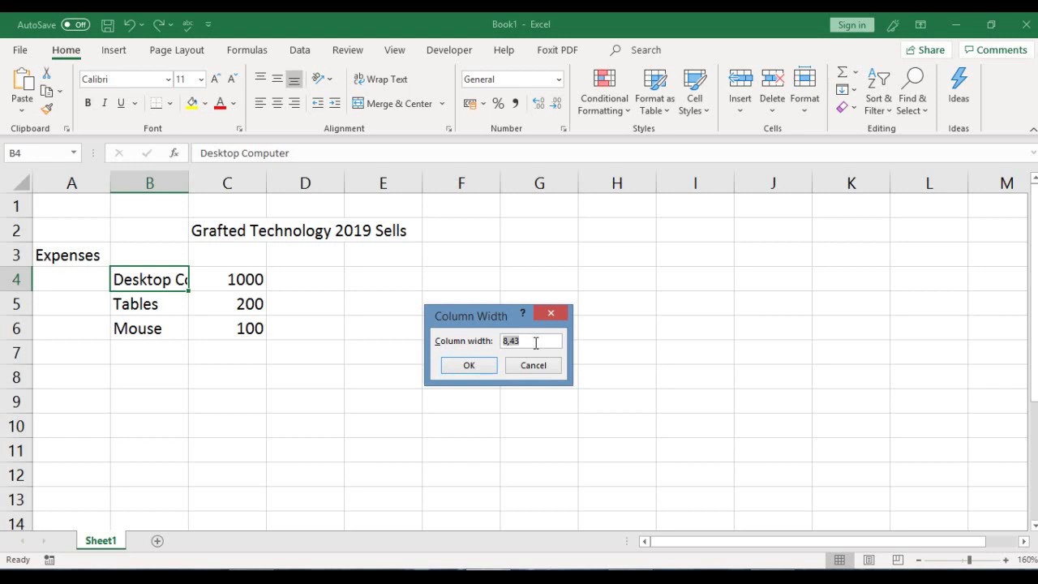
pyautogui.press('BackSpace')
pyautogui.write('16')
pyautogui.click(468, 369)
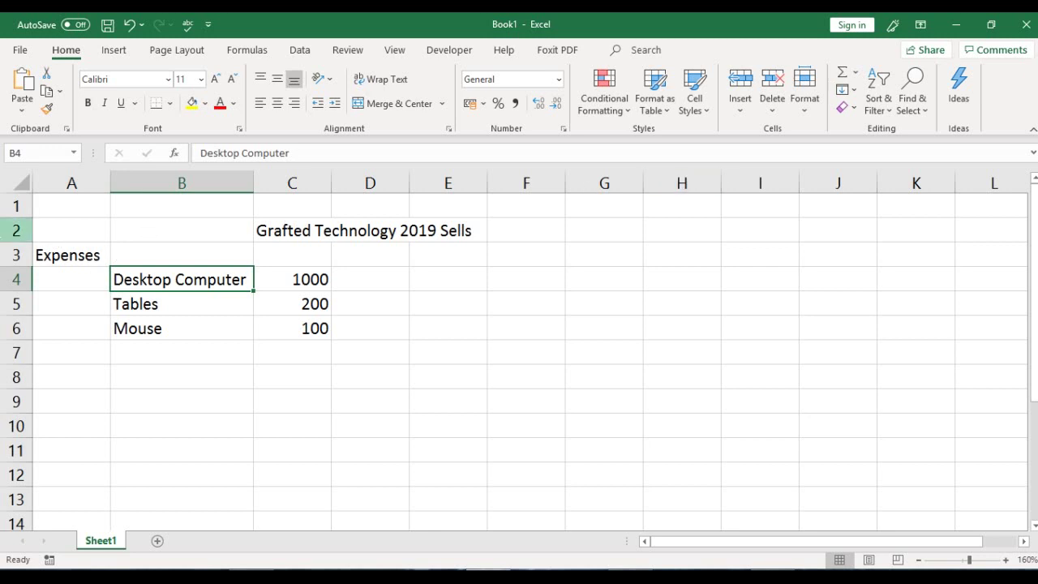
# Set the height of the title row, row 2, to 30 and undo the change
pyautogui.click(7, 230)
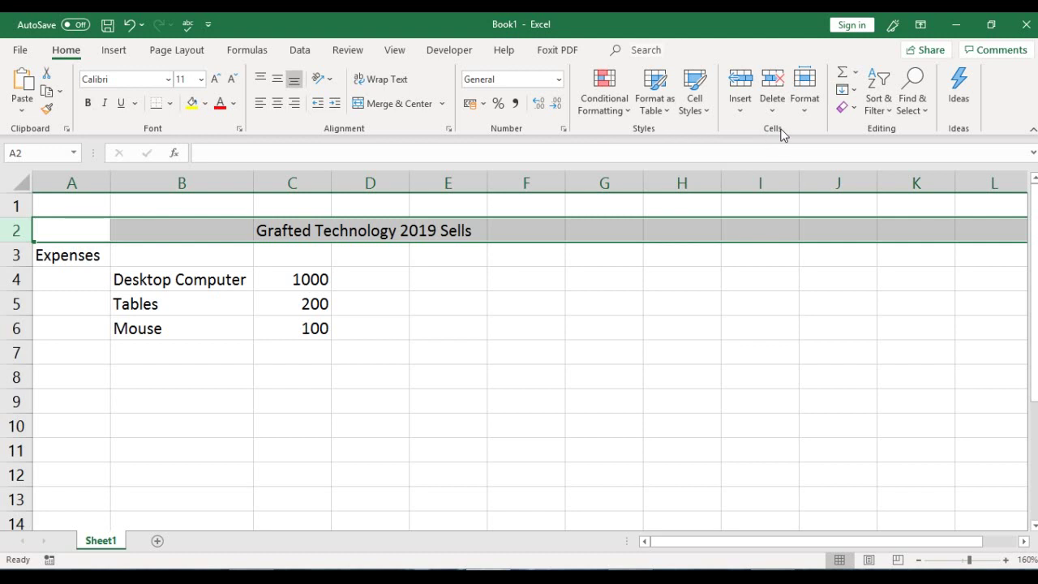
pyautogui.click(814, 120)
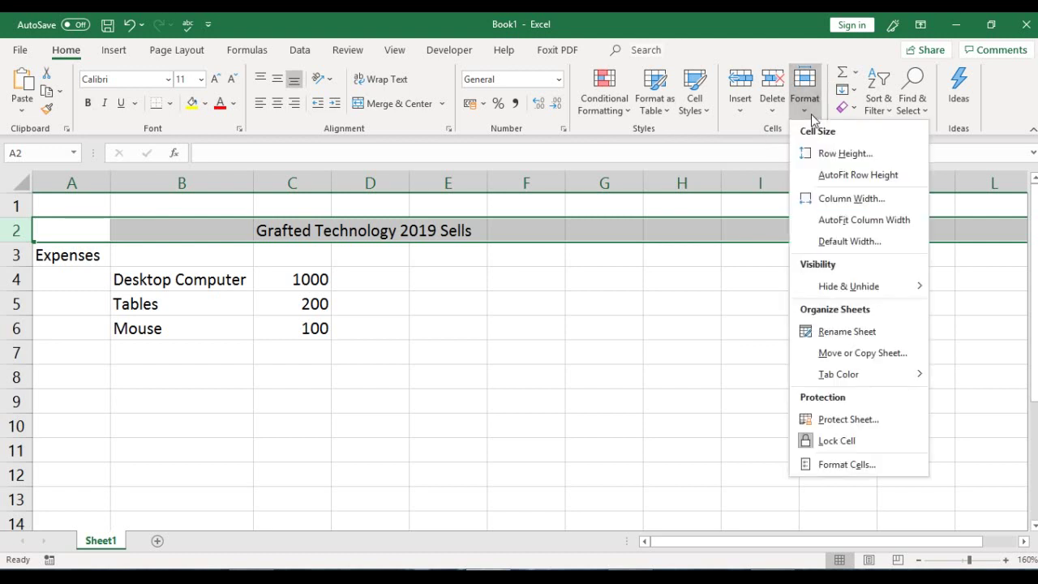
pyautogui.click(828, 154)
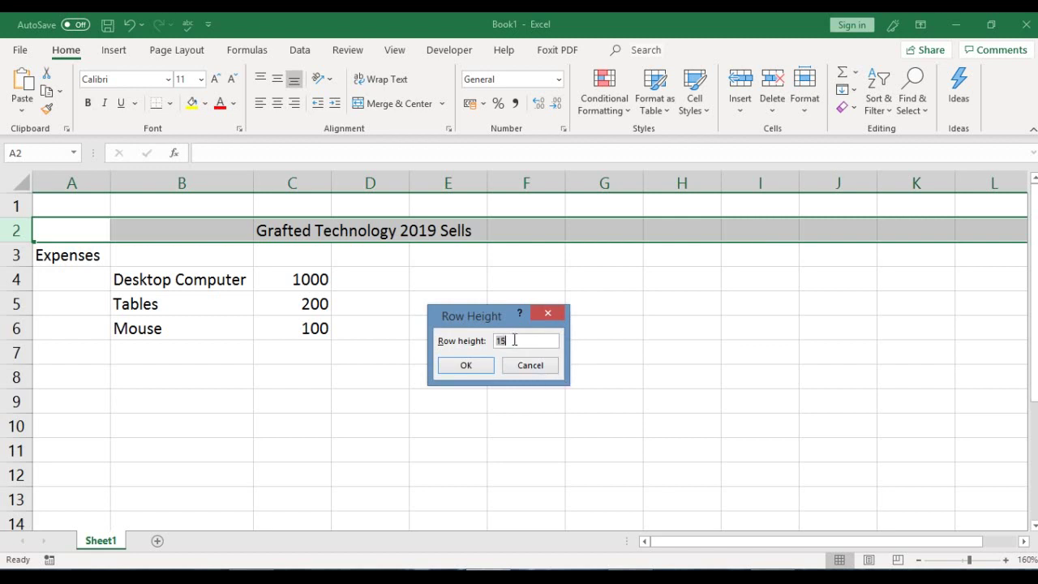
pyautogui.write('2')
pyautogui.press('BackSpace')
pyautogui.write('30')
pyautogui.click(475, 369)
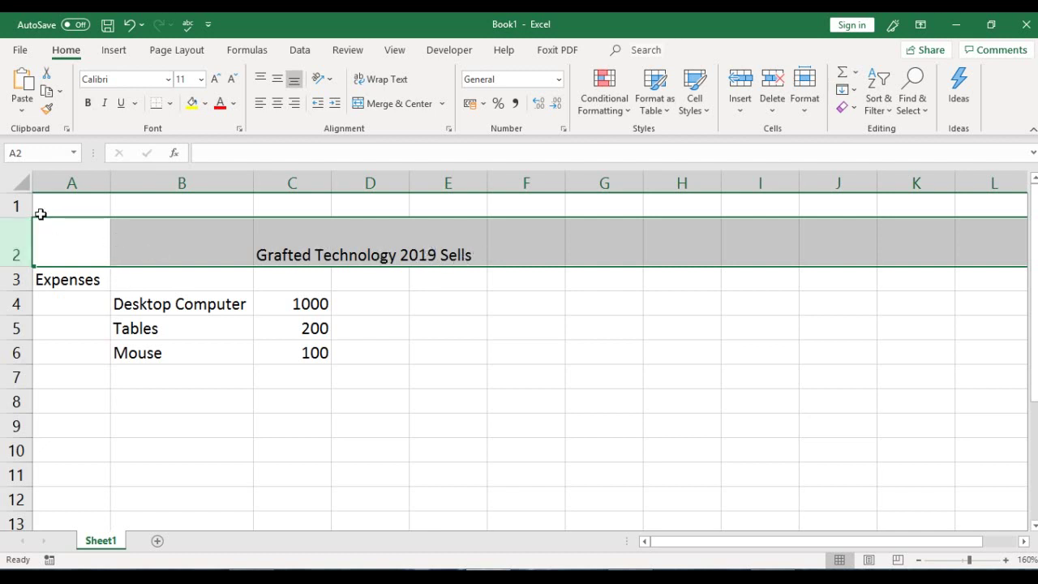
pyautogui.click(127, 26)
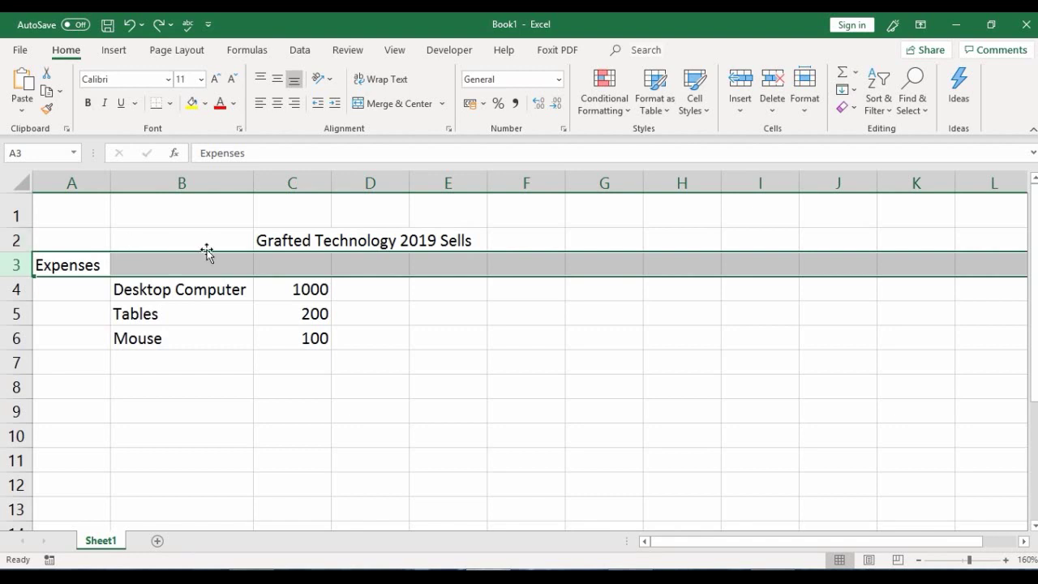
# Set row 2's height to 30 as an exact row height value
pyautogui.click(18, 240)
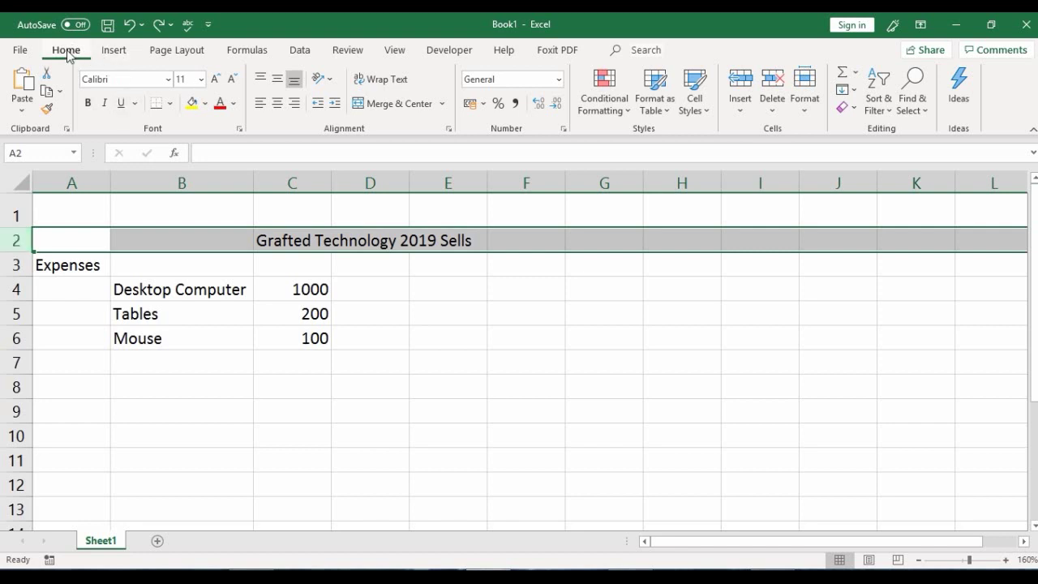
pyautogui.click(805, 109)
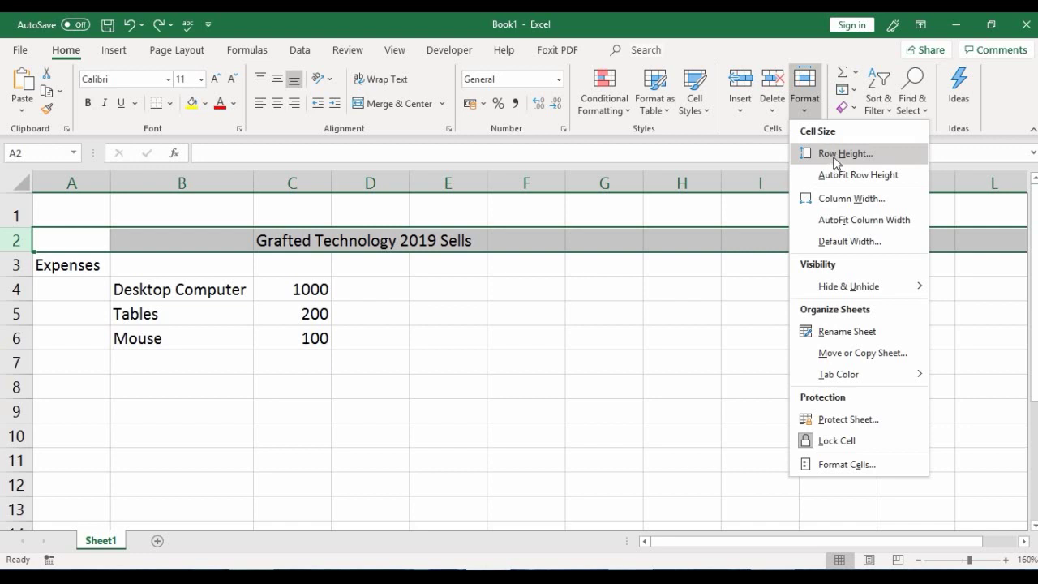
pyautogui.click(836, 155)
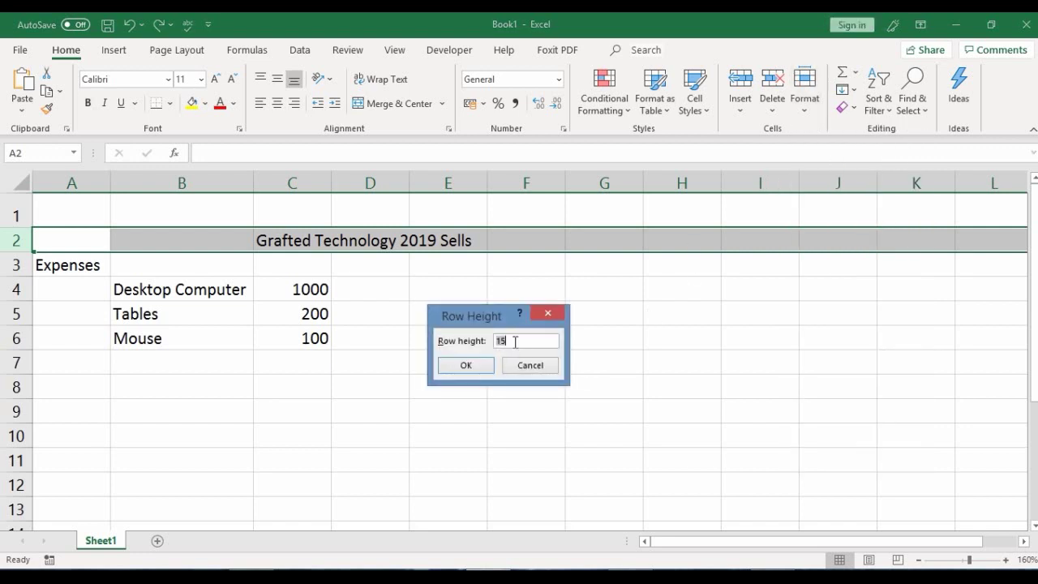
pyautogui.write('30')
pyautogui.click(477, 369)
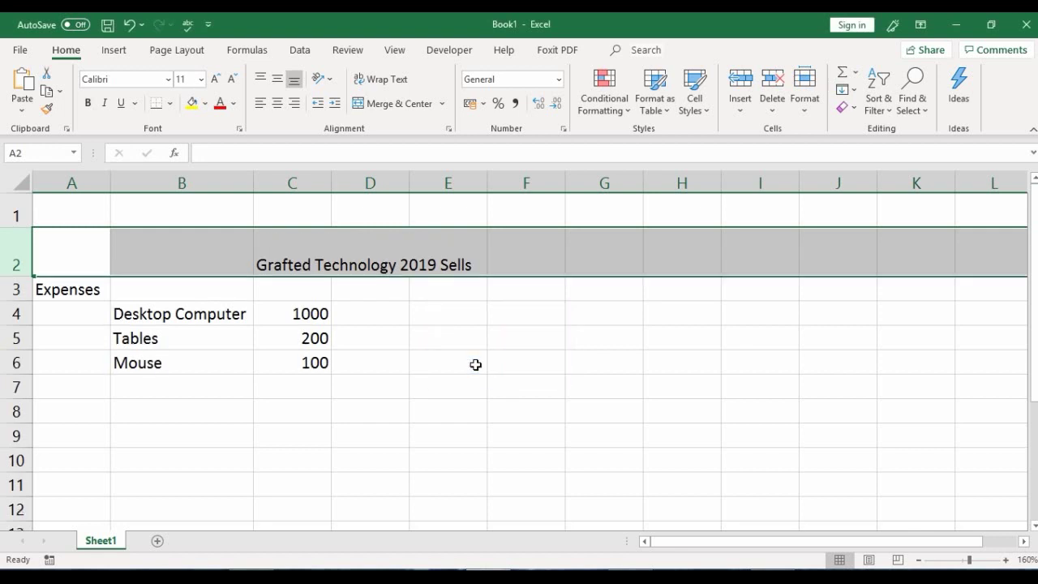
# Undo the last height change on row 2
pyautogui.click(371, 288)
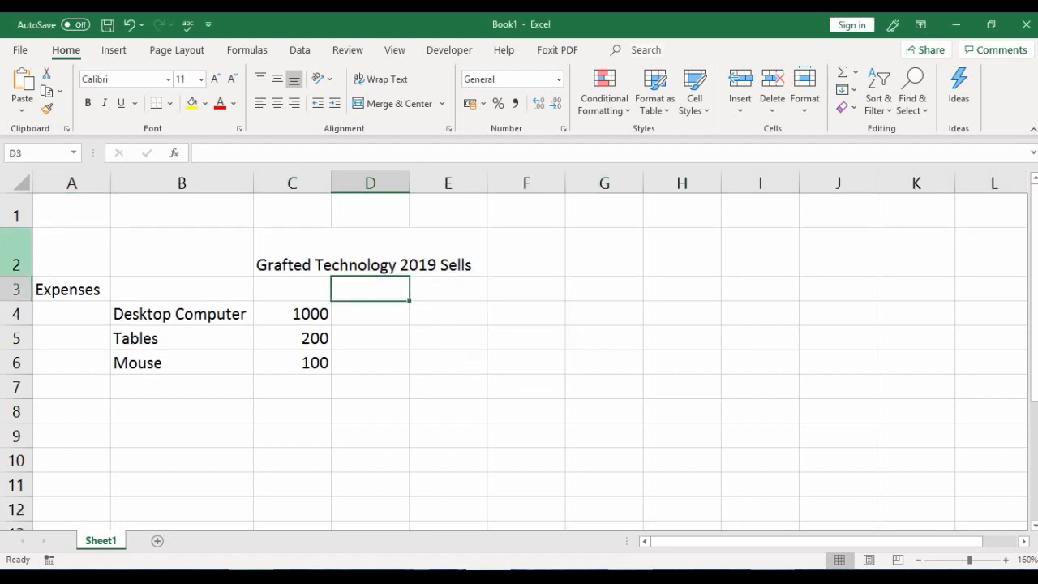
pyautogui.click(17, 253)
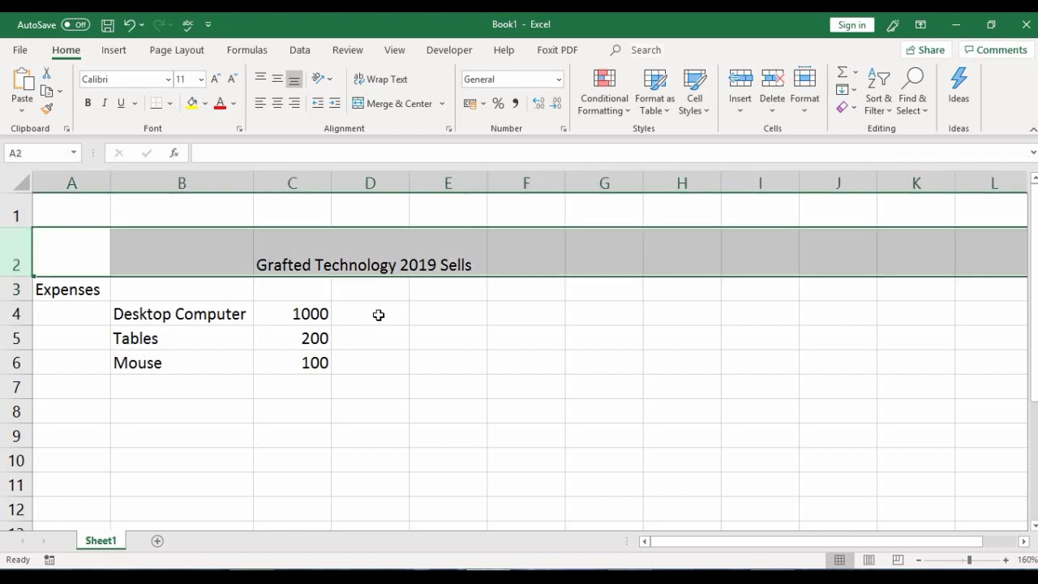
pyautogui.click(128, 25)
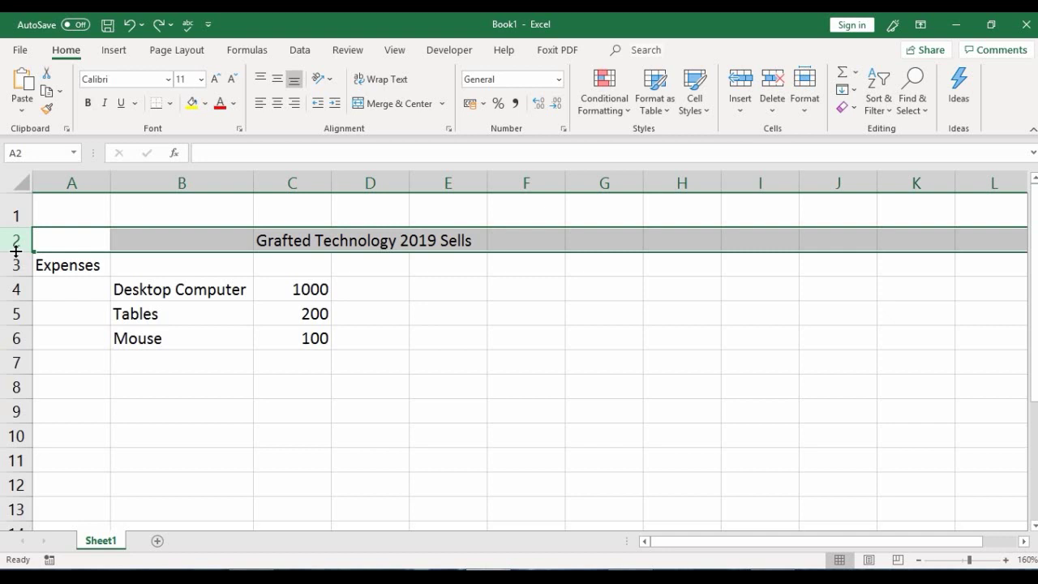
# Resize row 2 manually by its lower border to a height of 30.00 (40 pixels)
pyautogui.moveTo(16, 252); pyautogui.dragTo(16, 275)
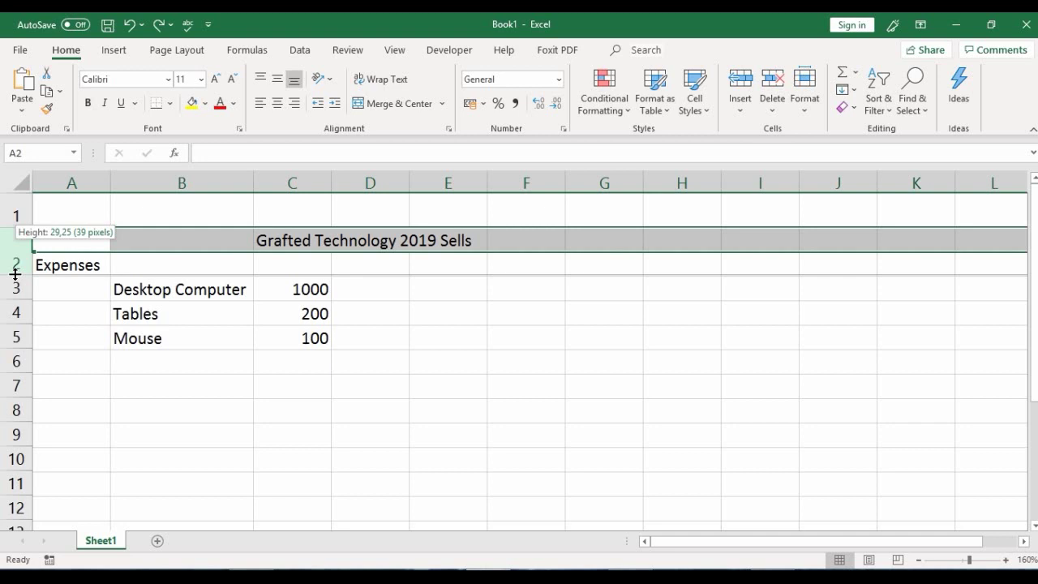
pyautogui.moveTo(16, 275); pyautogui.dragTo(16, 275)
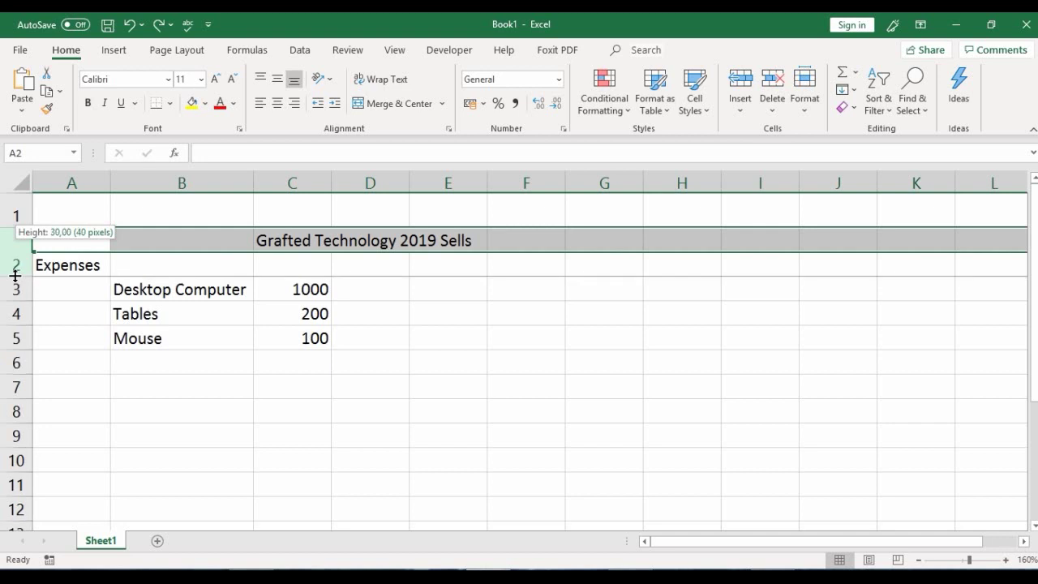
pyautogui.moveTo(15, 275); pyautogui.dragTo(15, 275)
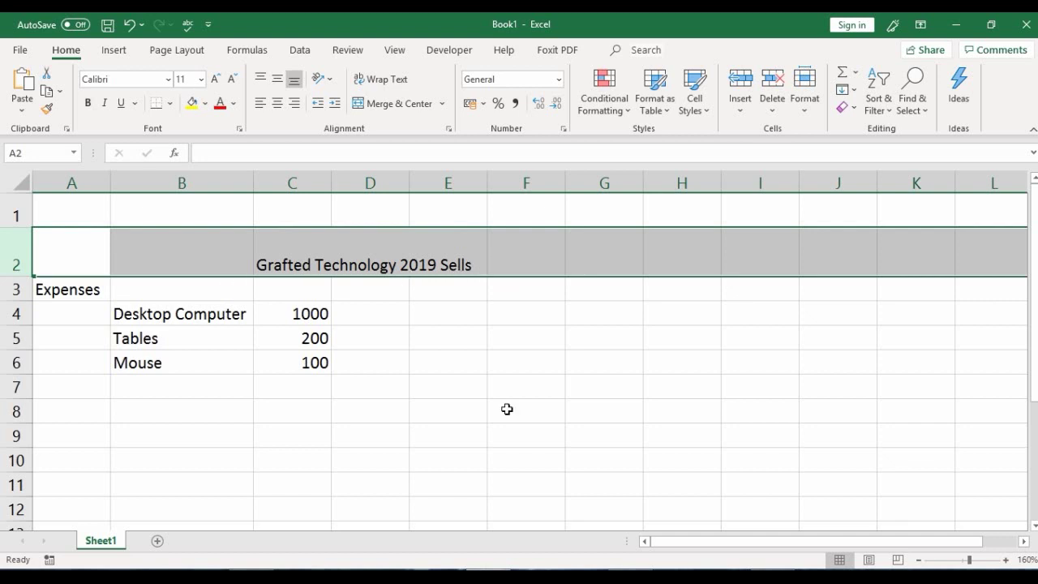
pyautogui.click(505, 268)
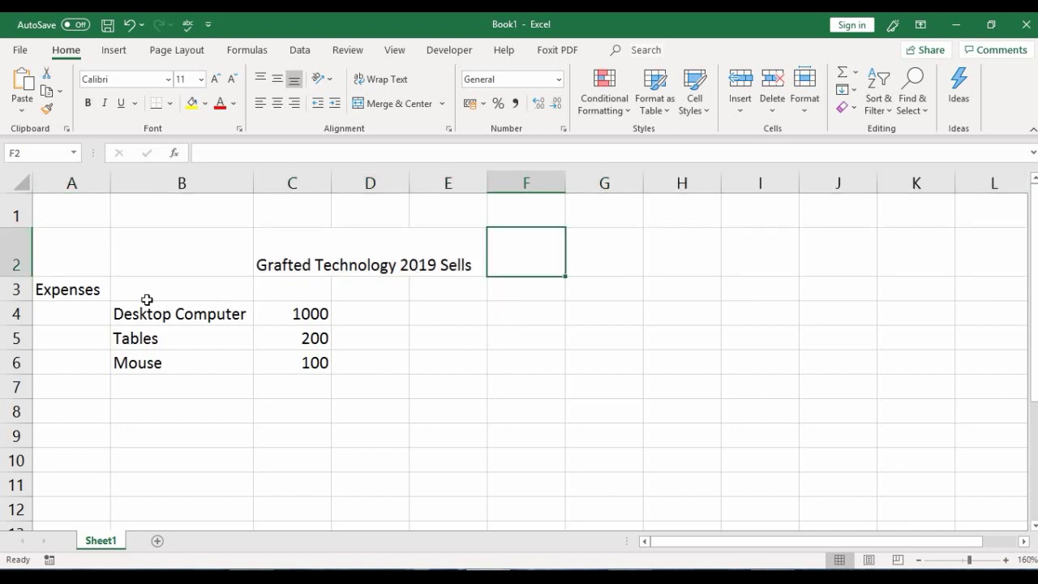
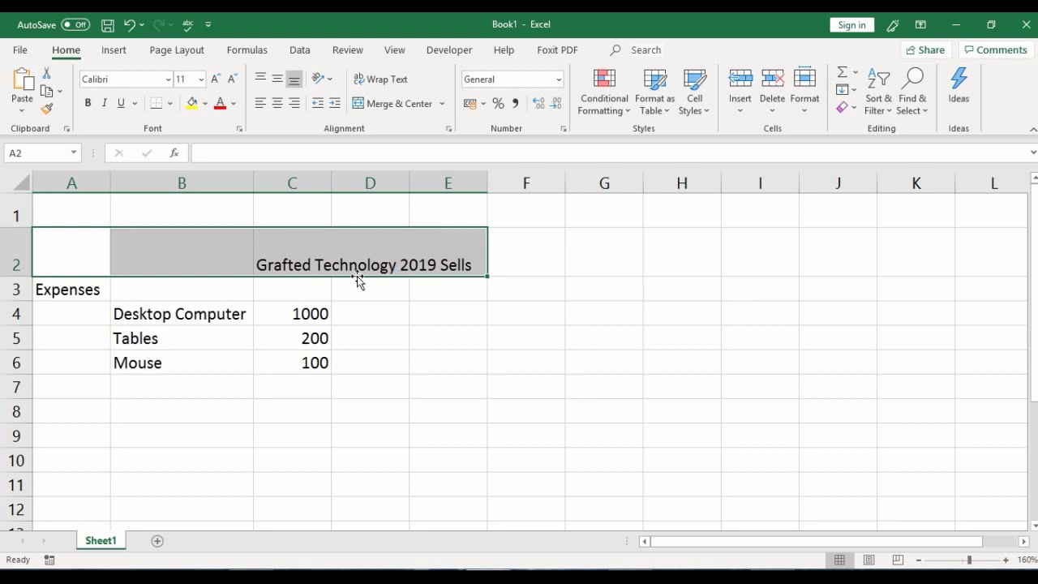
# Check which cell in row 2 holds the title text Grafted Technology 2019 Sells
pyautogui.click(281, 253)
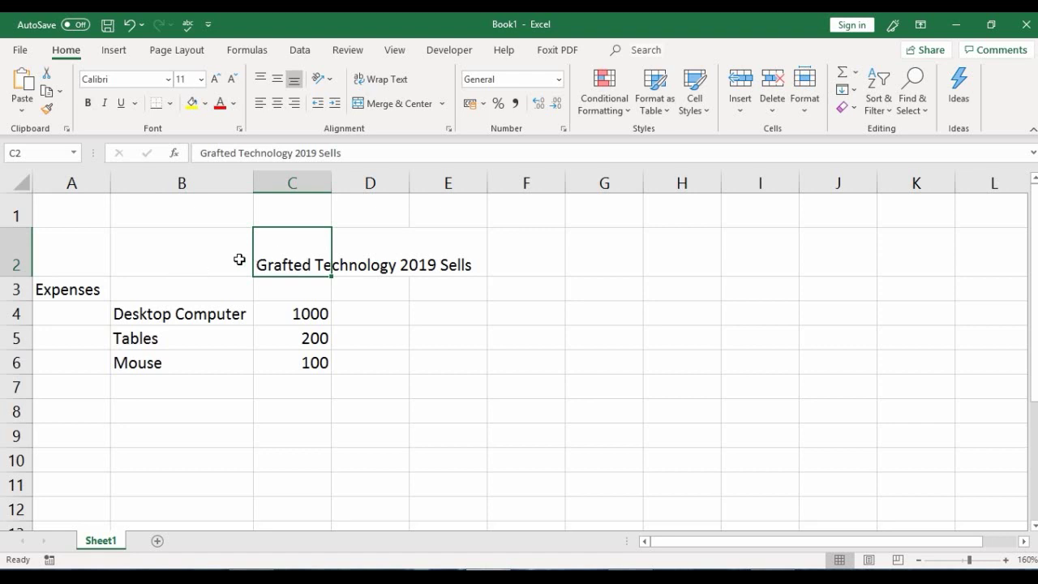
pyautogui.click(367, 250)
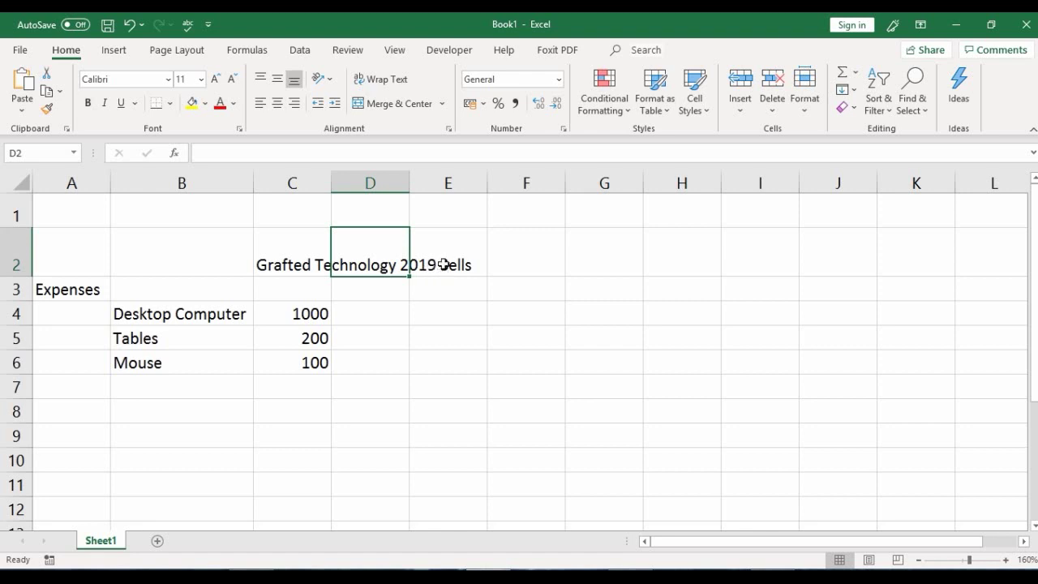
pyautogui.click(282, 255)
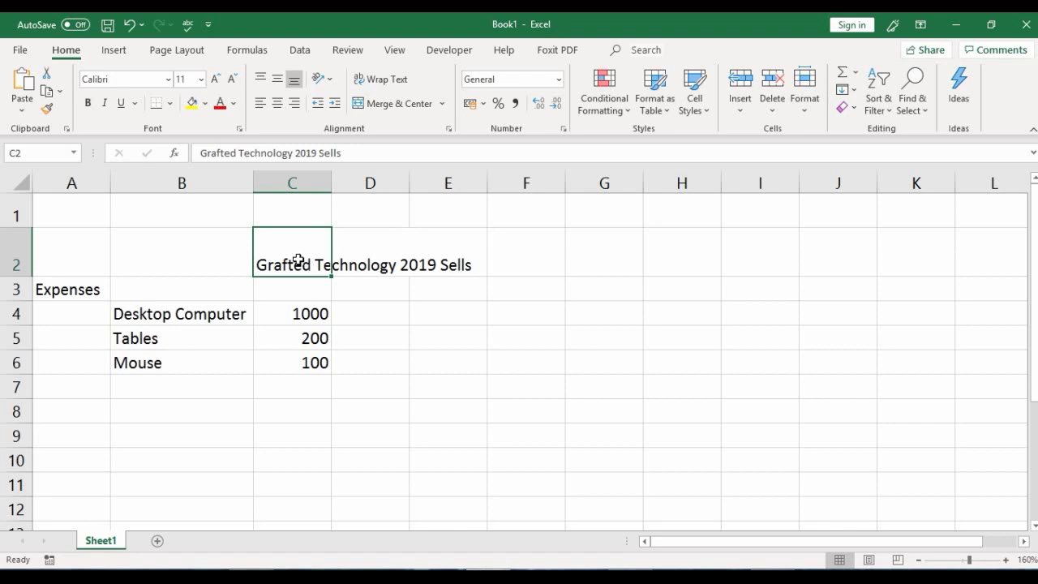
# Merge and center the title Grafted Technology 2019 Sells across cells A2 to D2
pyautogui.click(452, 263)
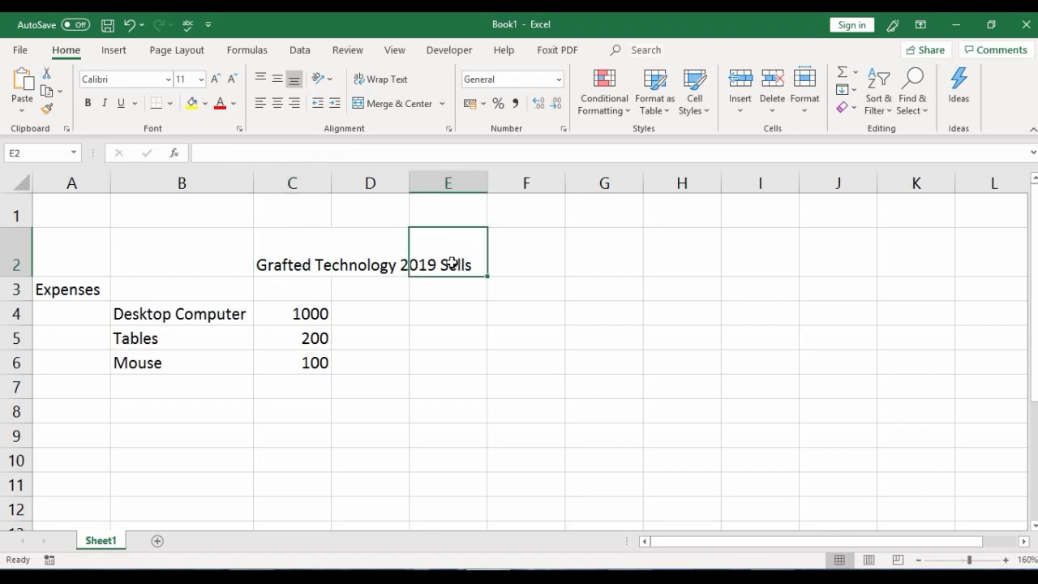
pyautogui.click(276, 250)
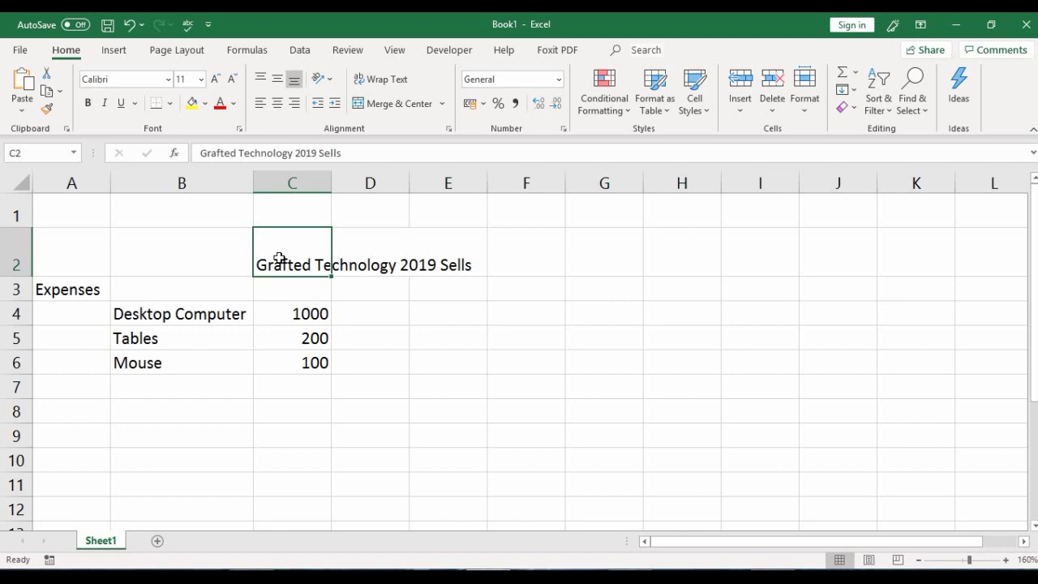
pyautogui.click(45, 254)
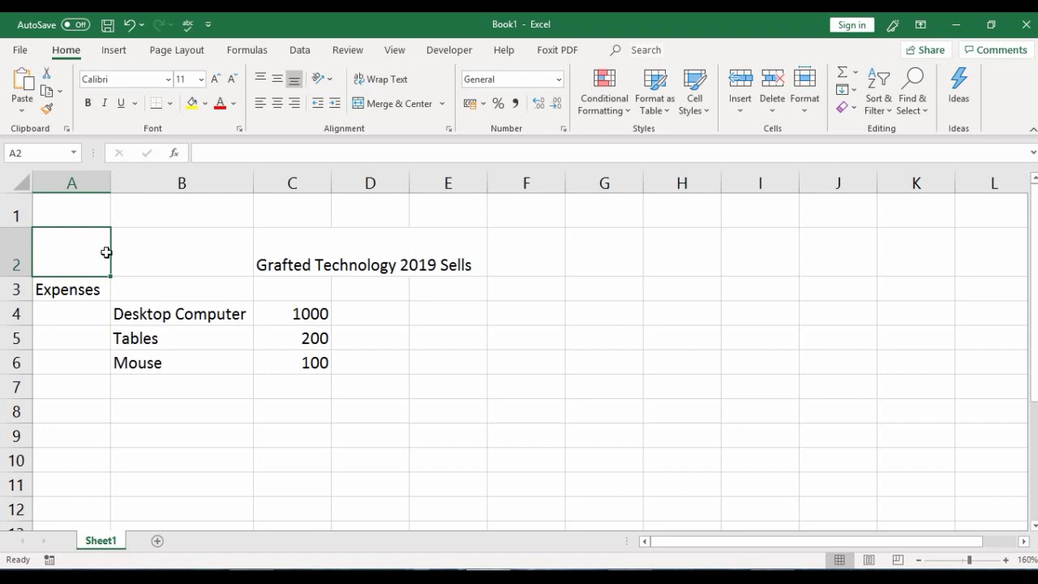
pyautogui.moveTo(104, 254); pyautogui.dragTo(378, 256)
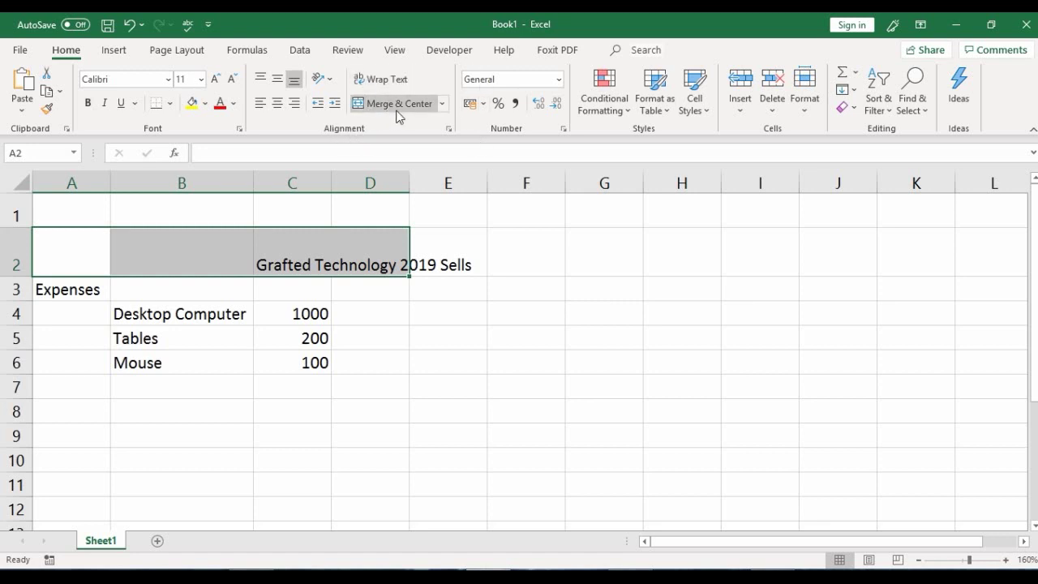
pyautogui.click(442, 103)
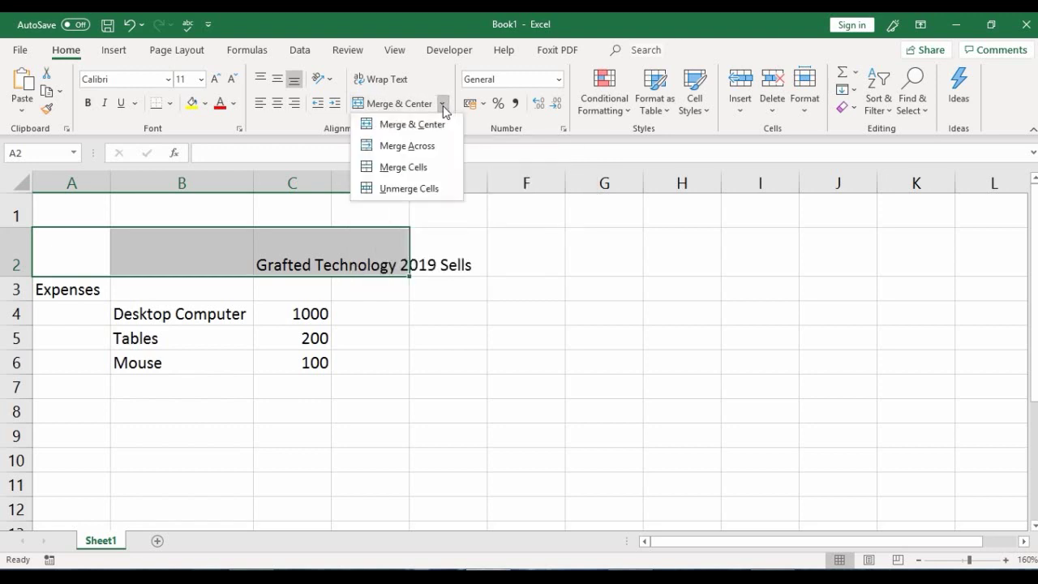
pyautogui.click(406, 127)
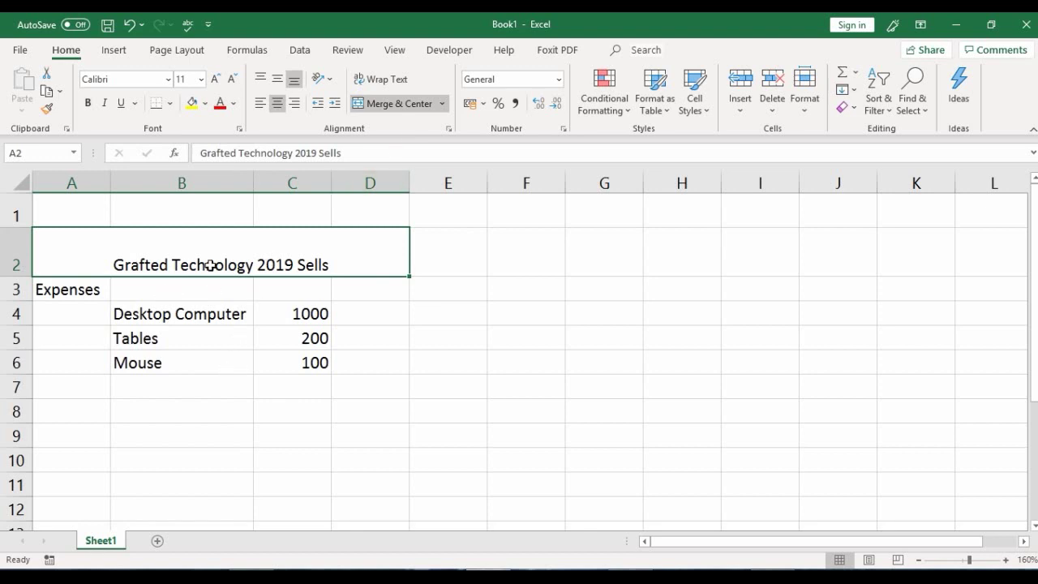
pyautogui.click(210, 360)
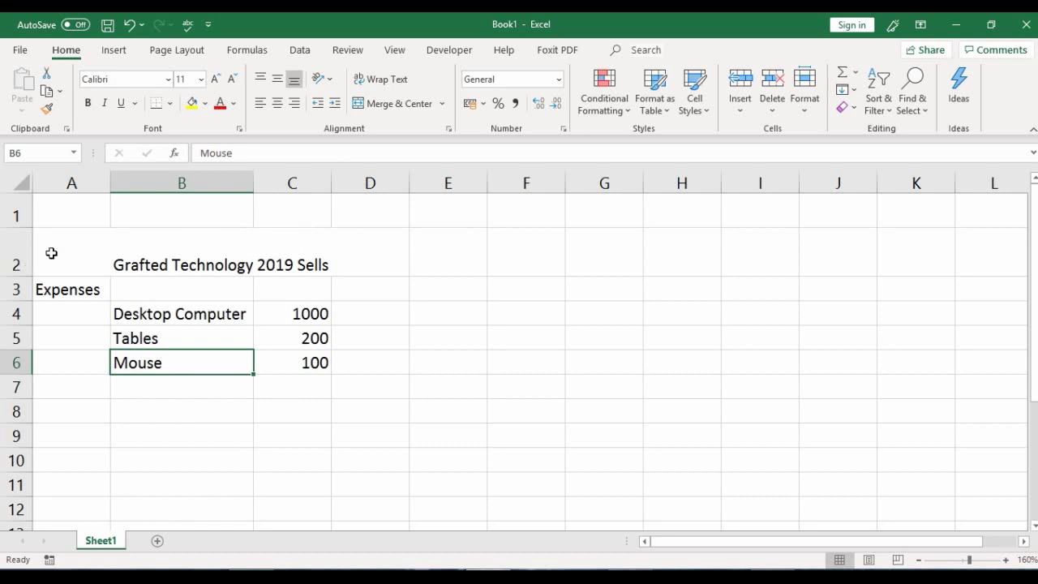
pyautogui.click(166, 251)
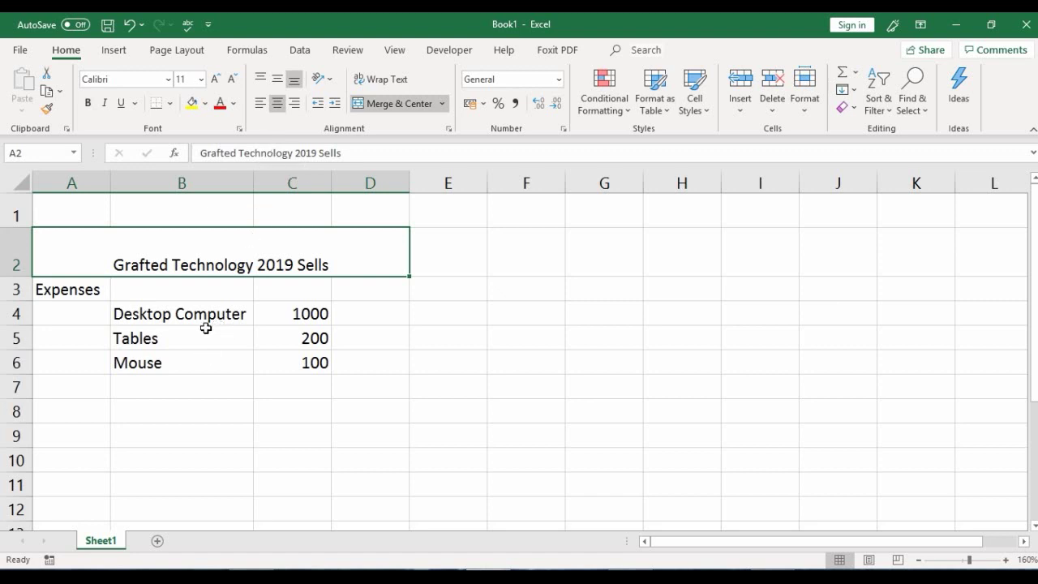
# Insert a blank sheet row between the title row and the Expenses row
pyautogui.click(190, 295)
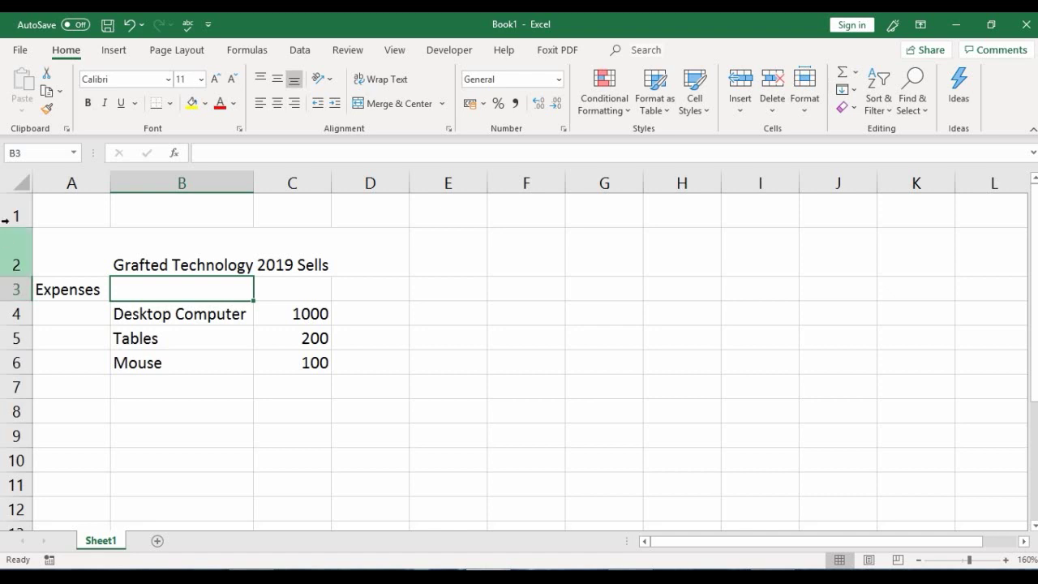
pyautogui.click(15, 289)
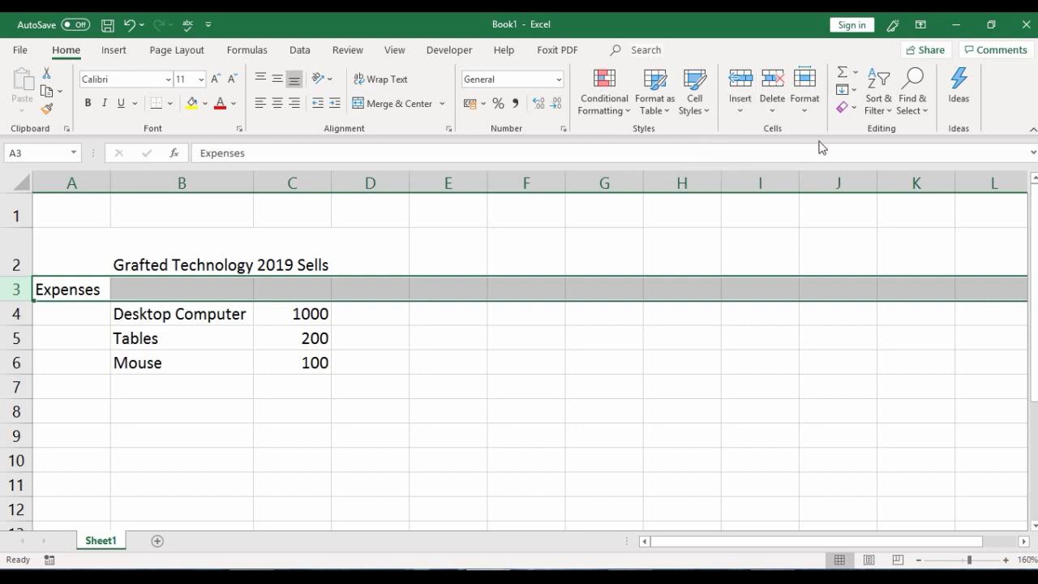
pyautogui.click(753, 118)
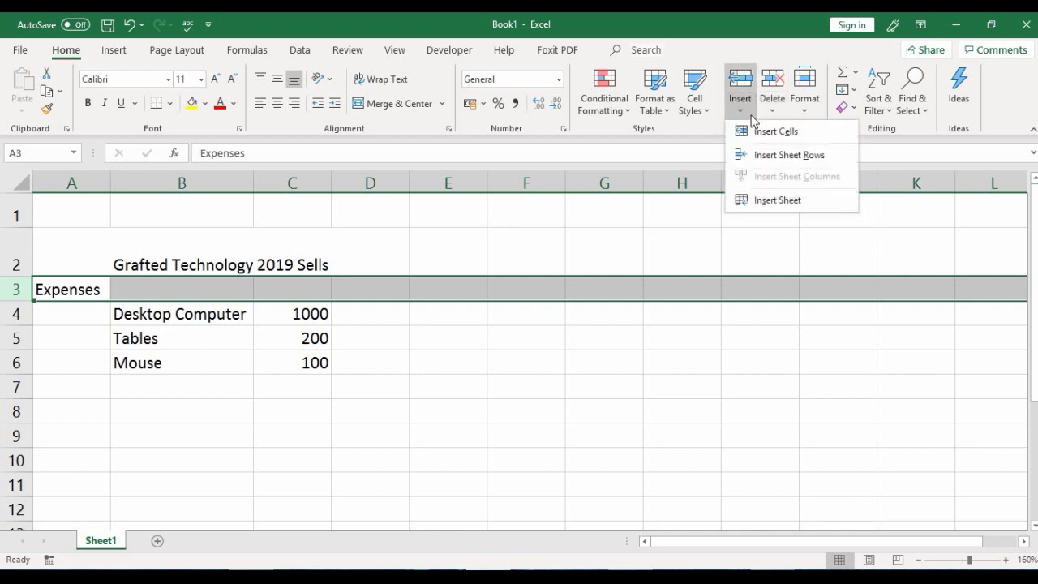
pyautogui.click(770, 156)
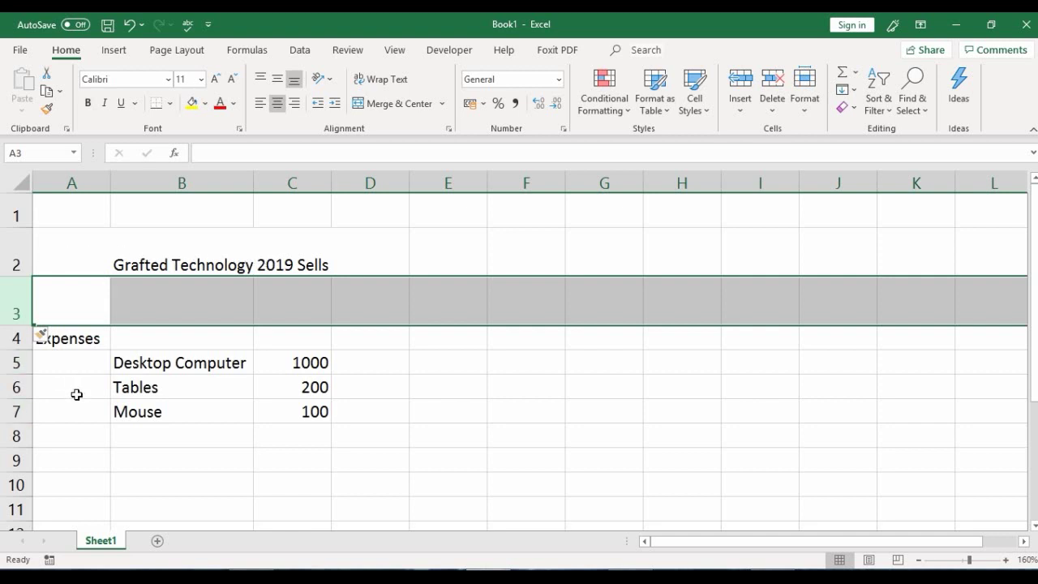
pyautogui.click(74, 366)
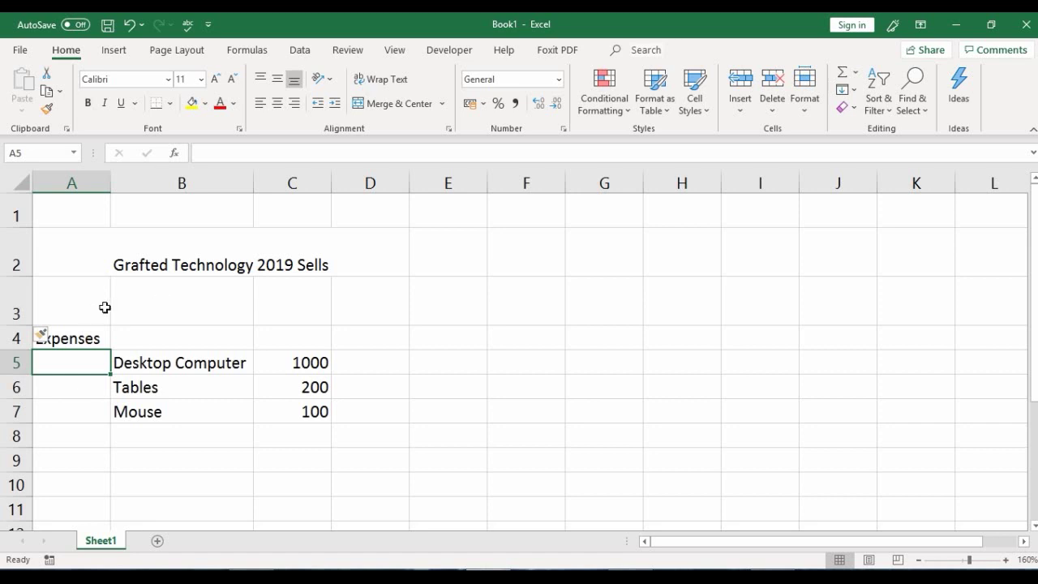
# Delete the blank row 3 above the Expenses row
pyautogui.click(15, 307)
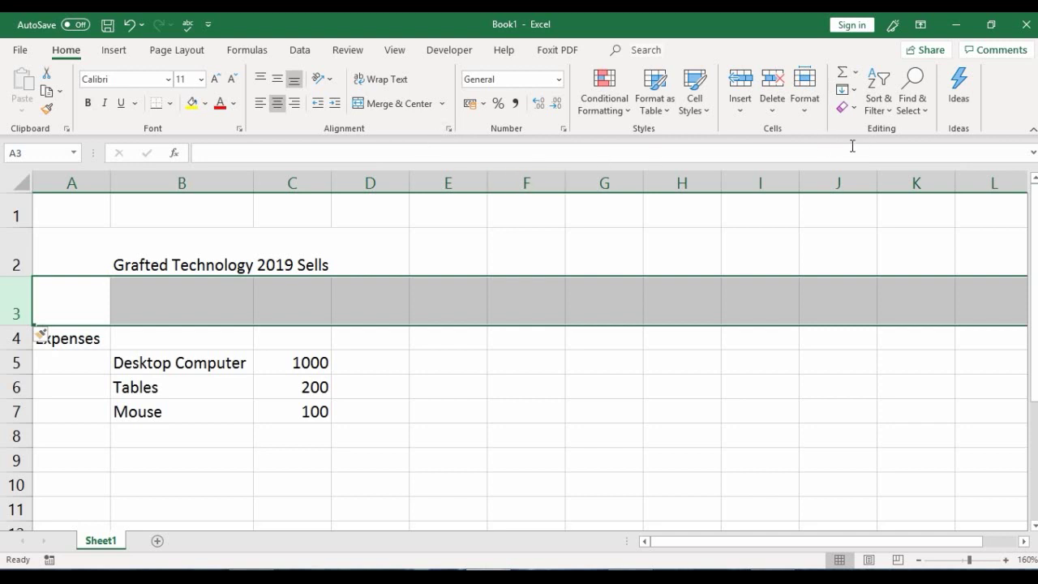
pyautogui.click(771, 117)
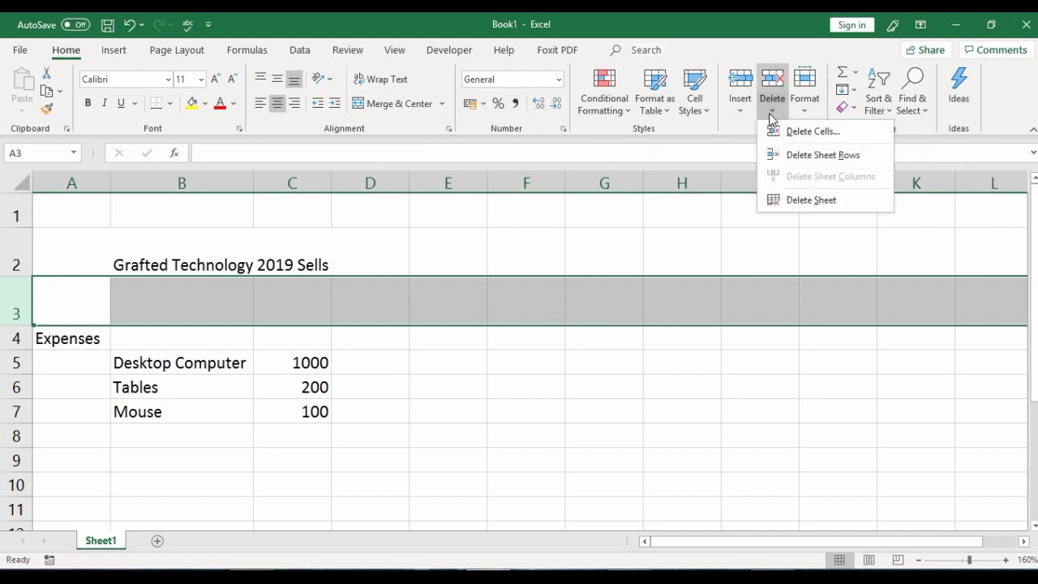
pyautogui.click(809, 155)
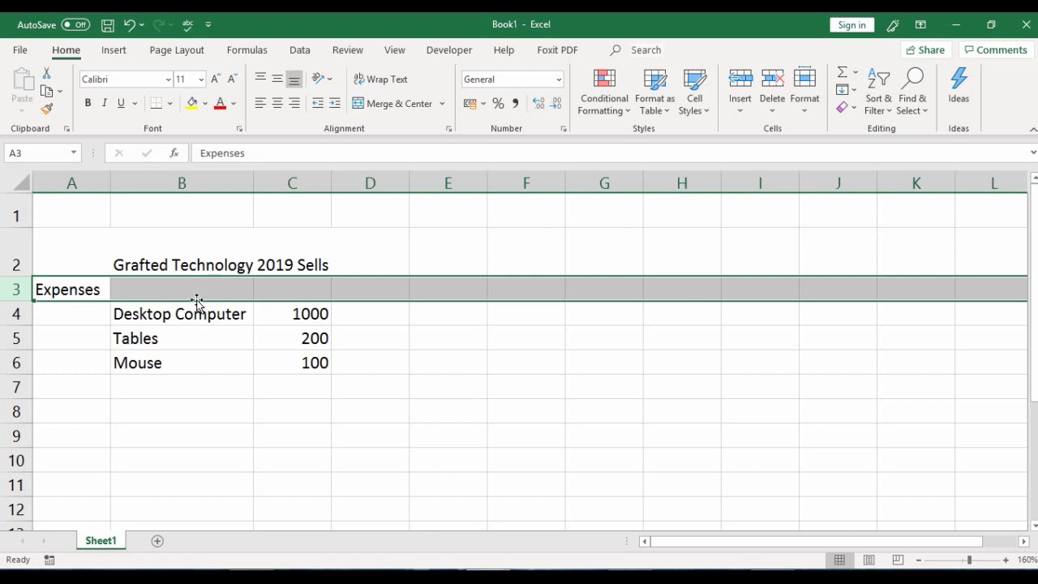
# Undo the row deletion, and delete the blank row 3 again directly from its row header
pyautogui.click(129, 24)
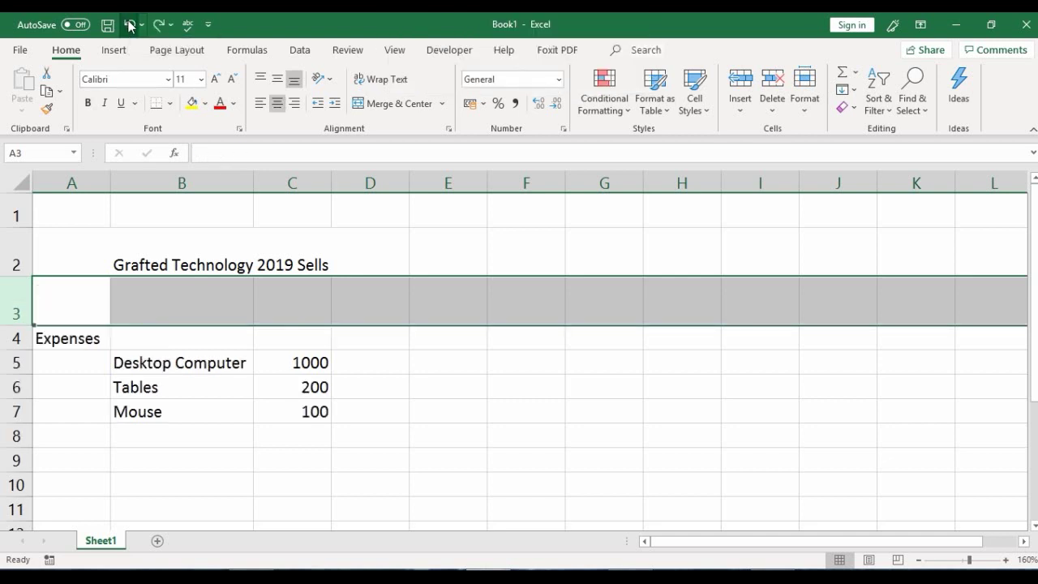
pyautogui.rightClick(13, 297)
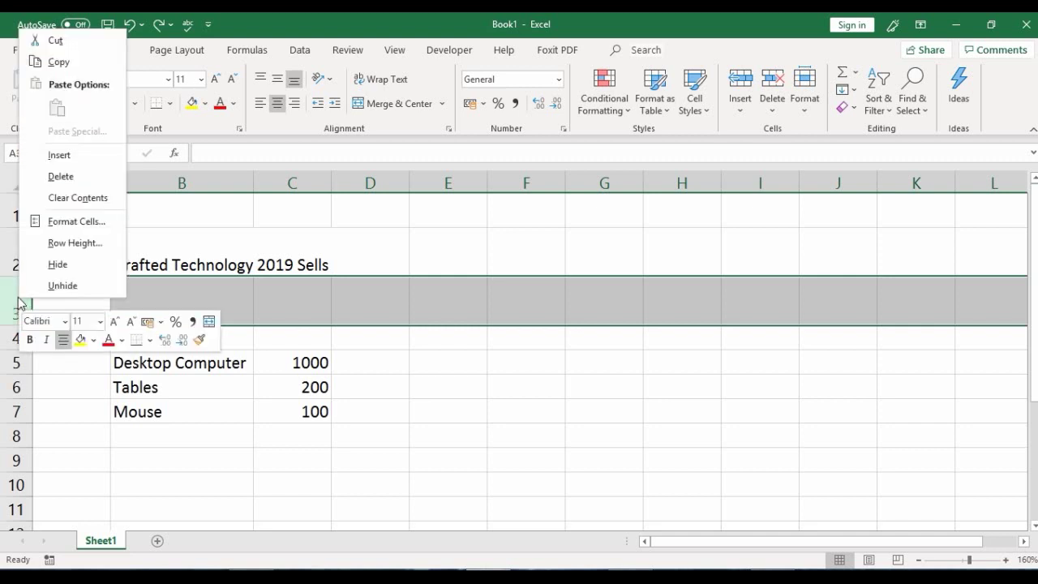
pyautogui.click(68, 180)
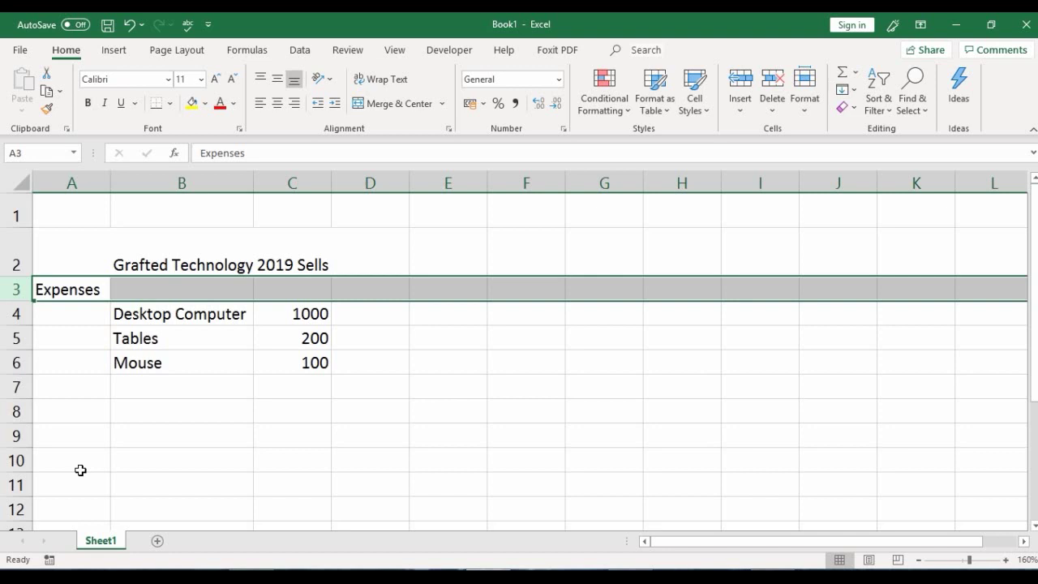
# Insert a blank sheet column before the column holding the Expenses label
pyautogui.click(70, 180)
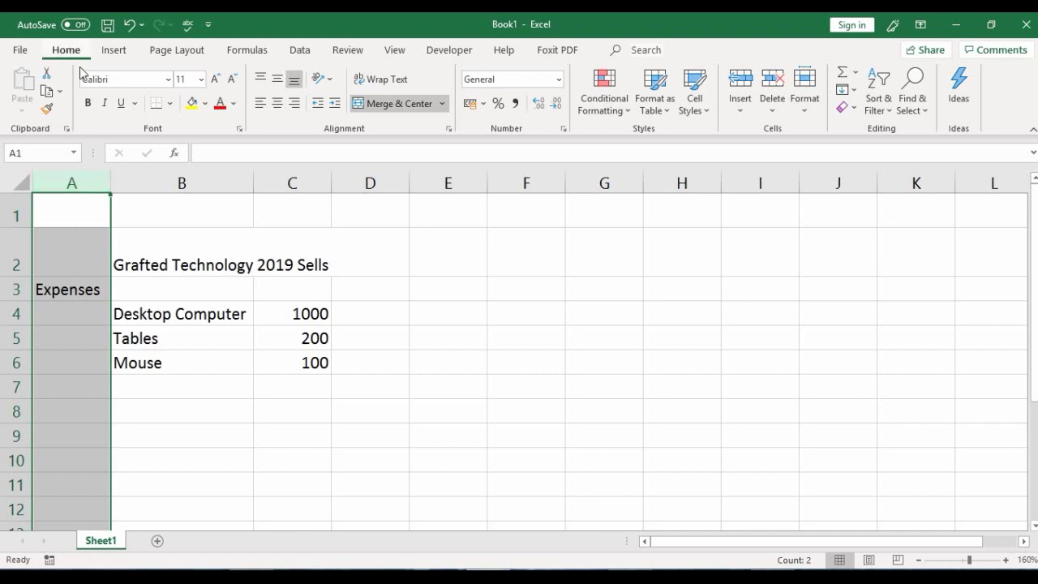
pyautogui.click(741, 111)
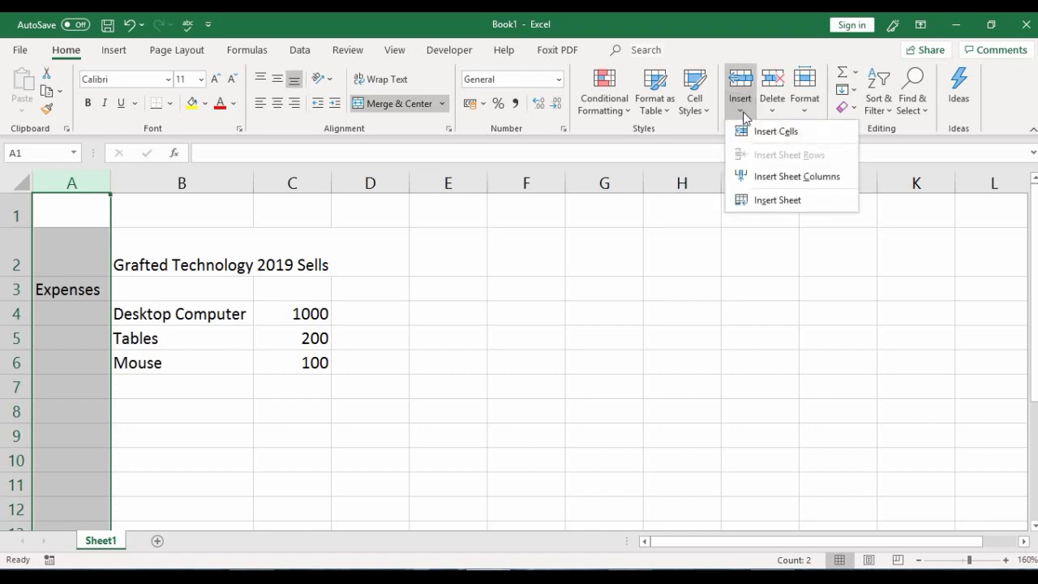
pyautogui.click(791, 177)
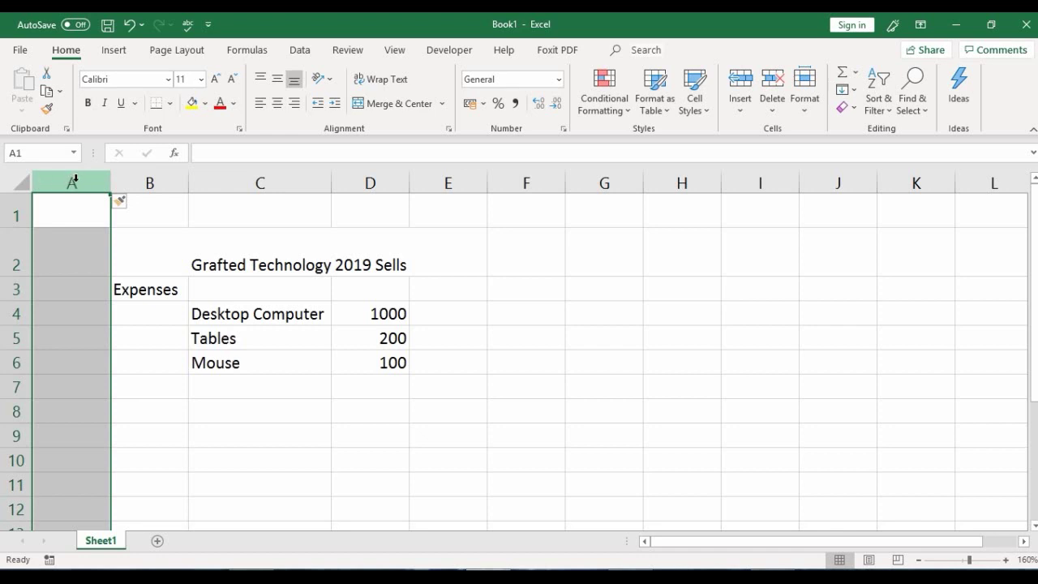
pyautogui.click(151, 183)
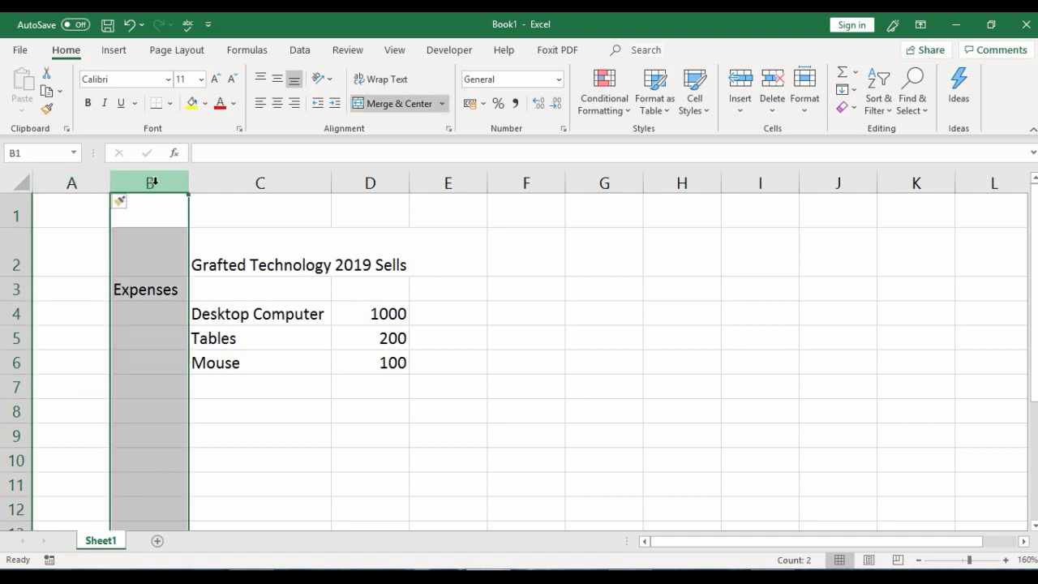
# Delete the blank column A, and undo the row and column changes made since the title was merged
pyautogui.click(70, 183)
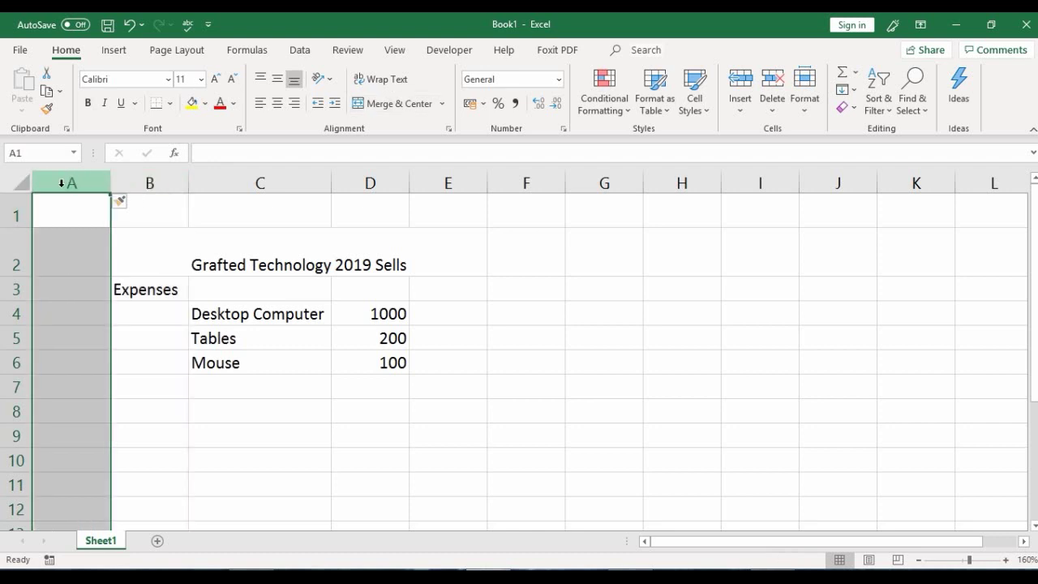
pyautogui.rightClick(61, 183)
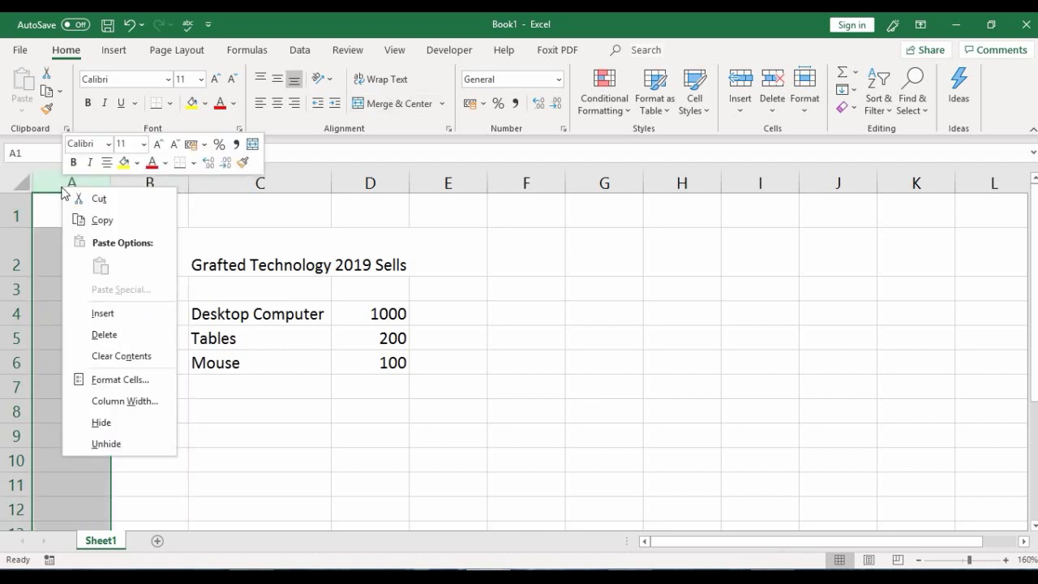
pyautogui.click(114, 336)
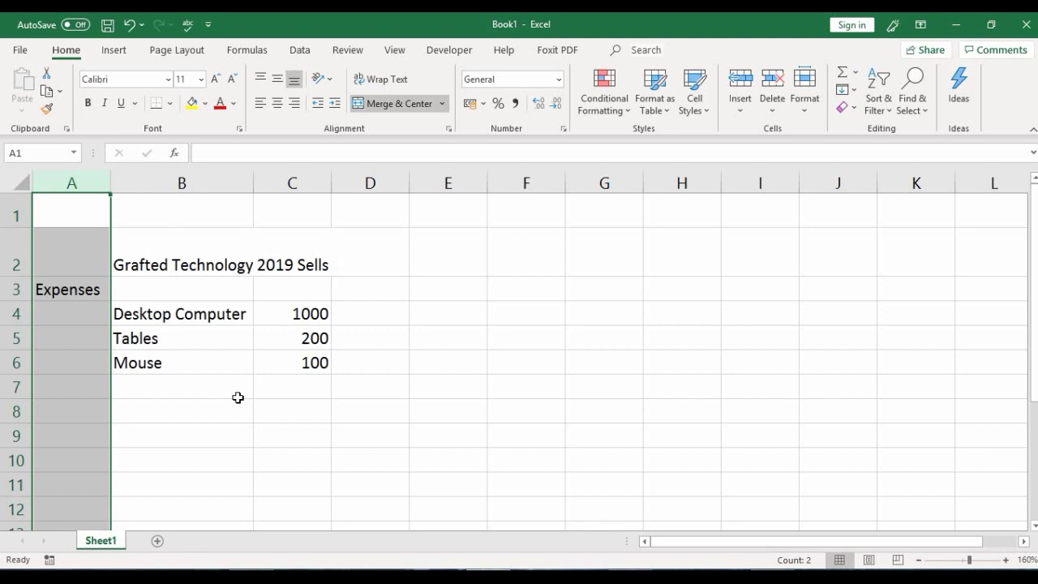
pyautogui.hotkey('ctrl', 'z')
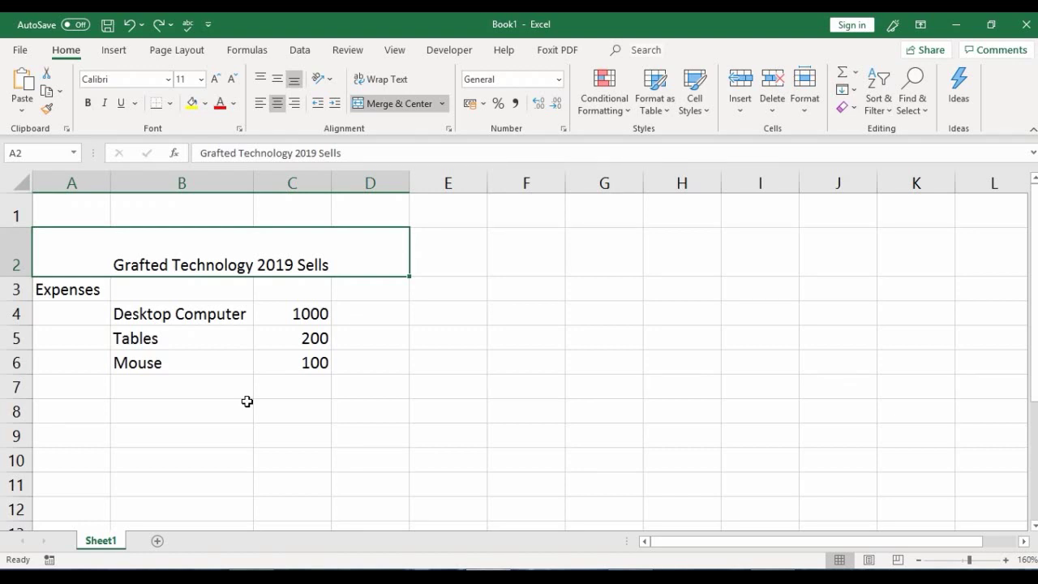
# Center the Expenses label in A3 and the Desktop Computer, Tables and Mouse labels in B4 to B6 horizontally
pyautogui.click(70, 291)
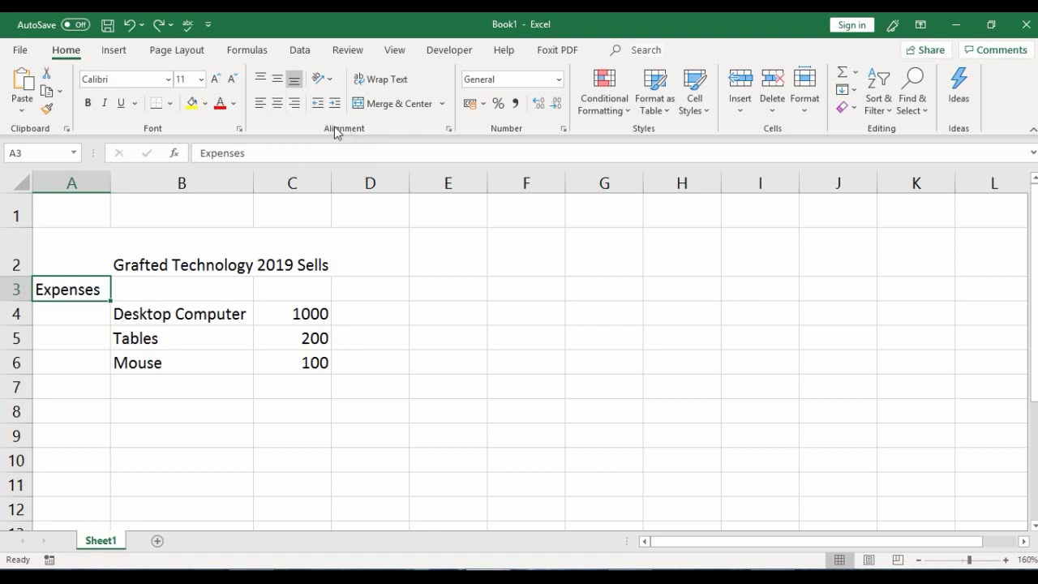
pyautogui.click(276, 105)
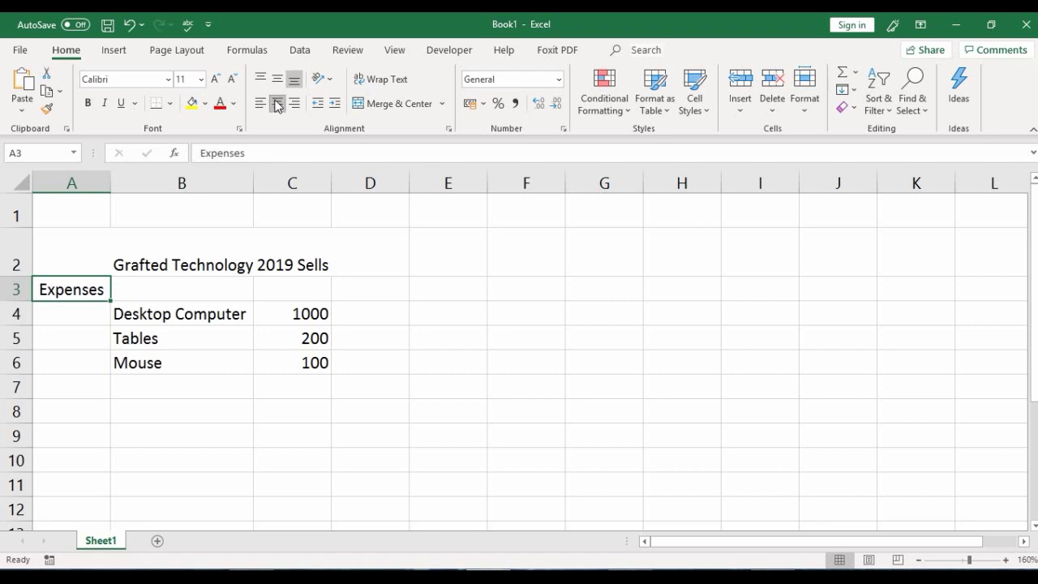
pyautogui.click(168, 315)
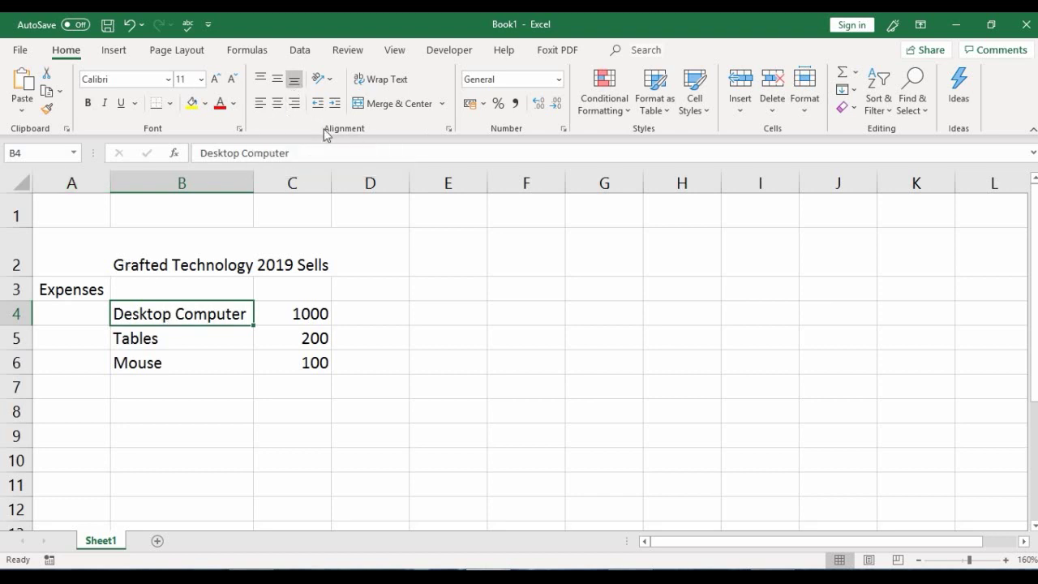
pyautogui.click(277, 103)
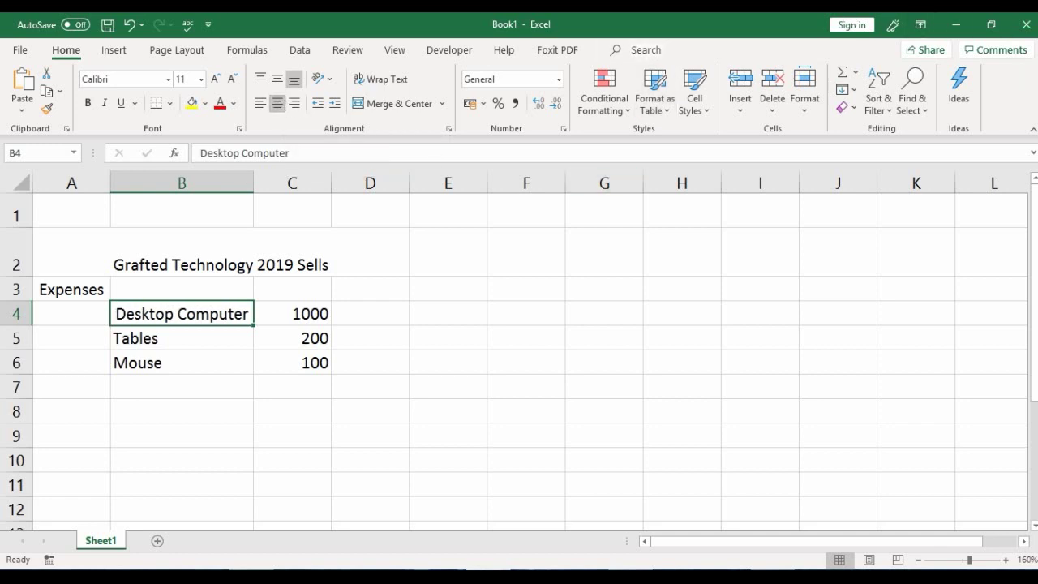
pyautogui.click(162, 345)
pyautogui.click(277, 103)
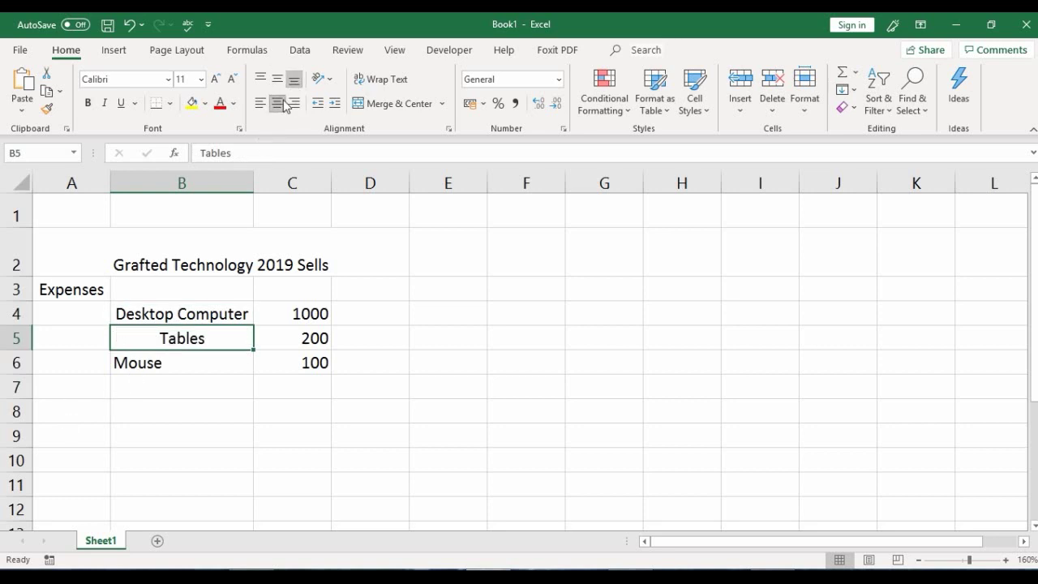
pyautogui.click(150, 364)
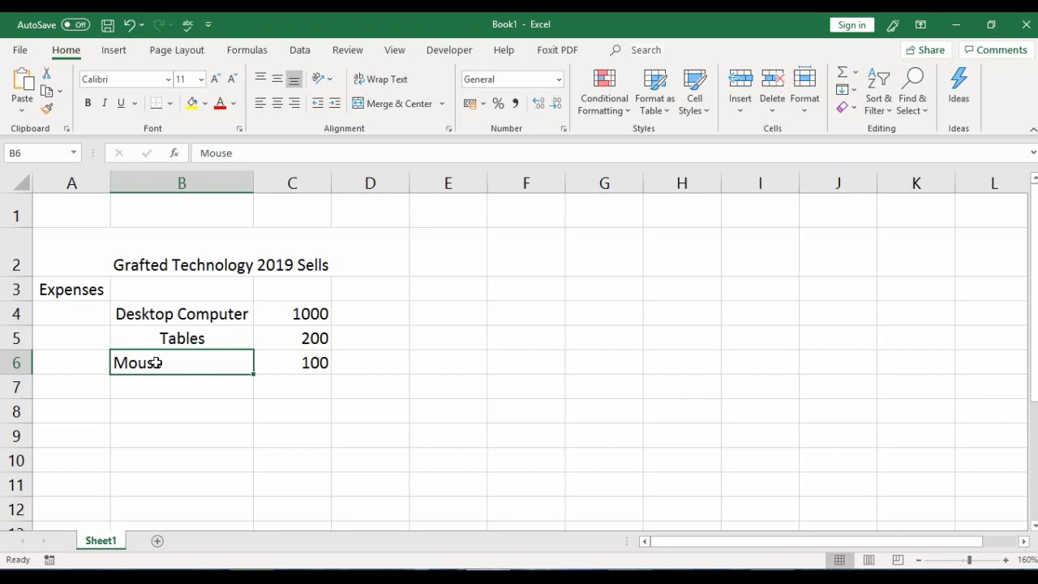
pyautogui.click(276, 104)
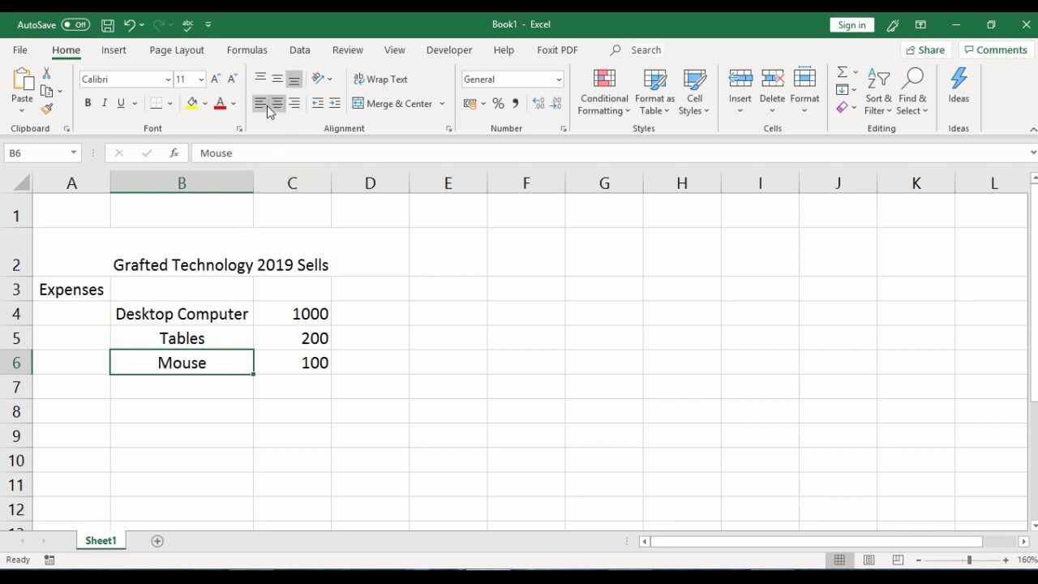
# Left-align the Mouse, Tables and Desktop Computer labels in B6, B5 and B4
pyautogui.click(261, 103)
pyautogui.click(158, 334)
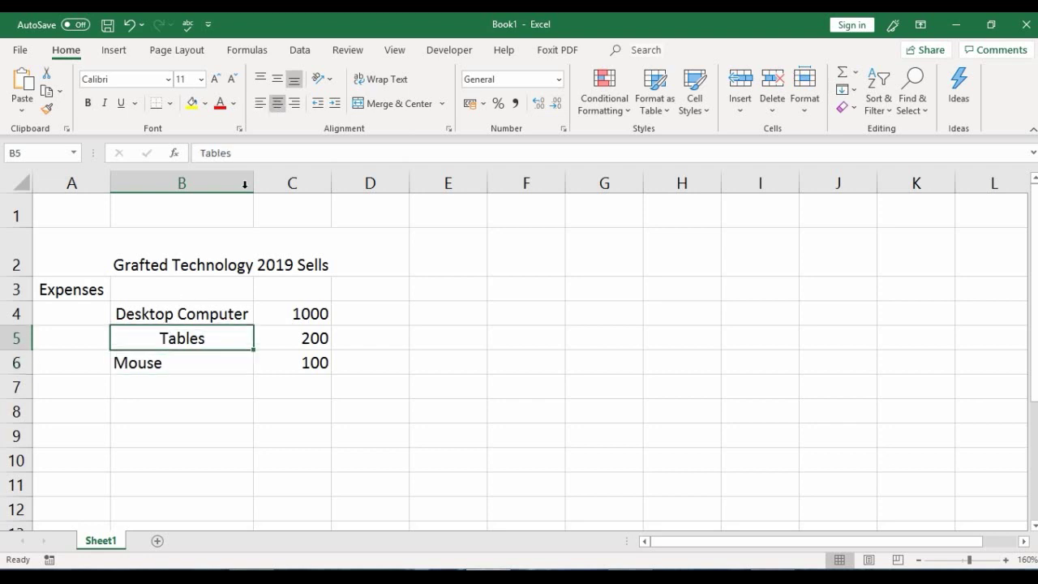
pyautogui.click(260, 106)
pyautogui.click(156, 312)
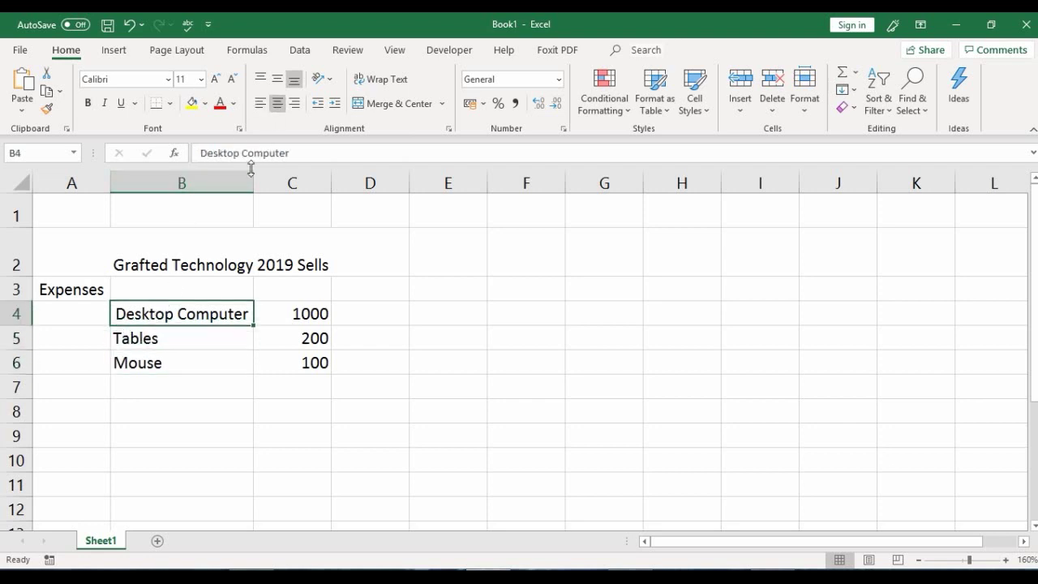
pyautogui.click(261, 106)
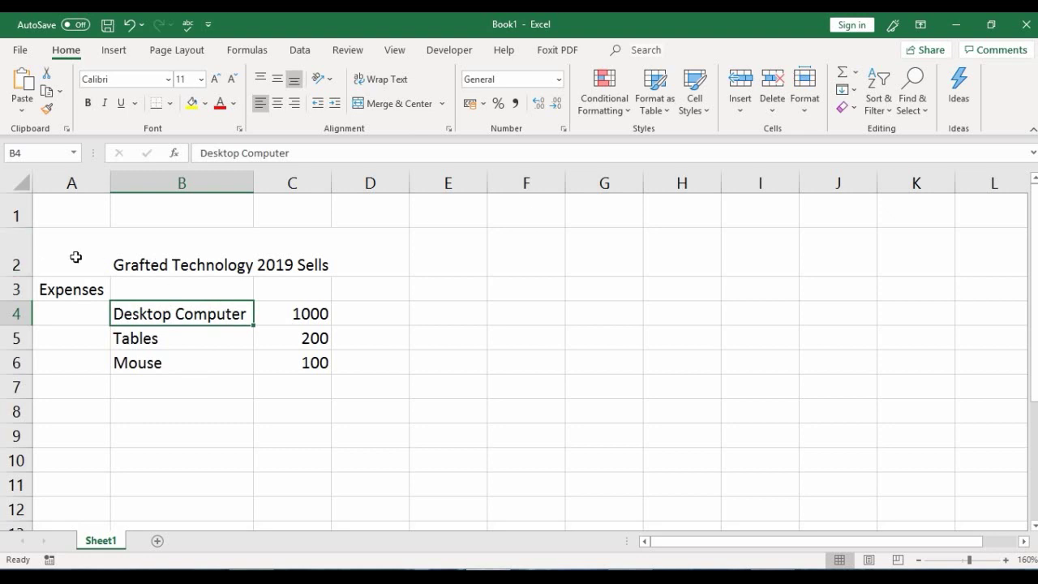
# Try top and middle vertical alignment on the merged title in row 2, and return it to bottom alignment
pyautogui.click(134, 259)
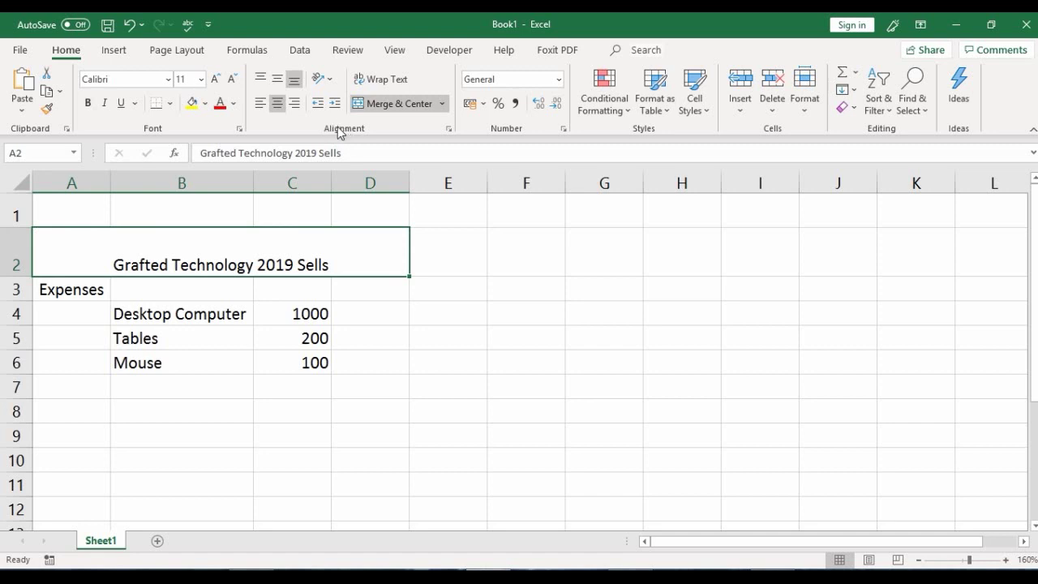
pyautogui.click(259, 81)
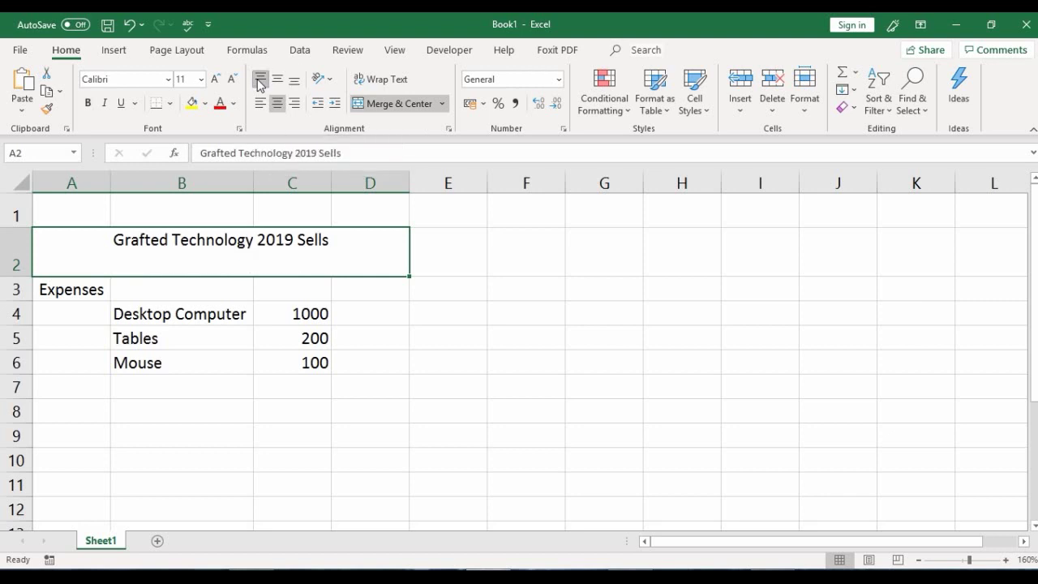
pyautogui.click(277, 82)
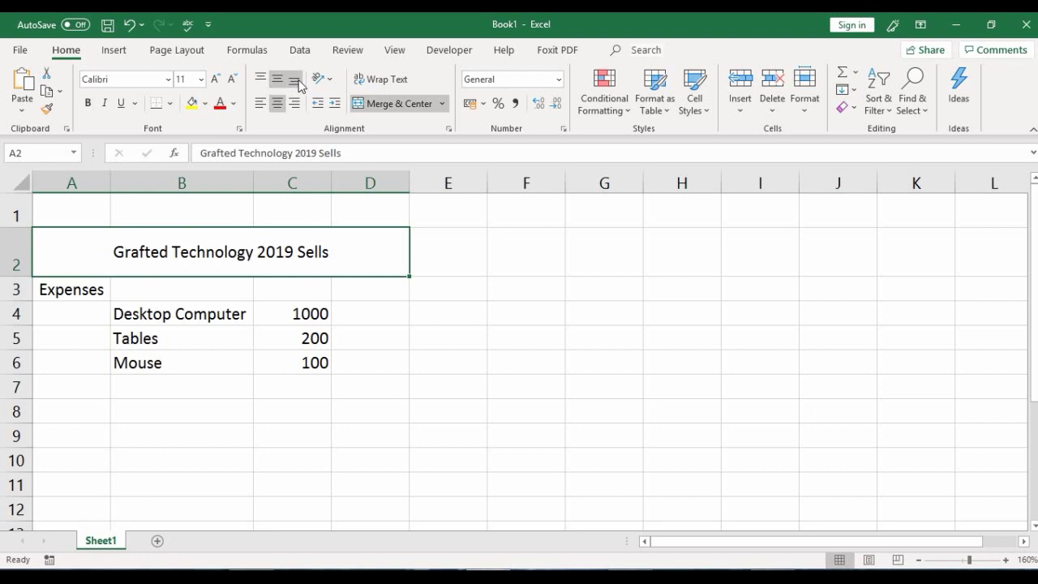
pyautogui.click(299, 81)
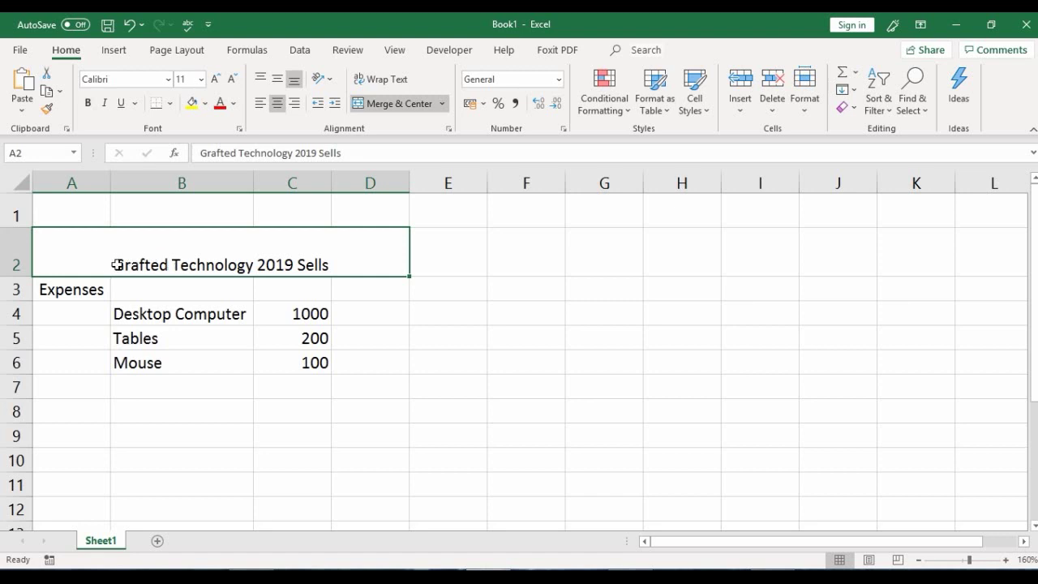
# Open the cell formatting settings for the merged title in A2 and choose Center as its vertical text alignment
pyautogui.rightClick(162, 254)
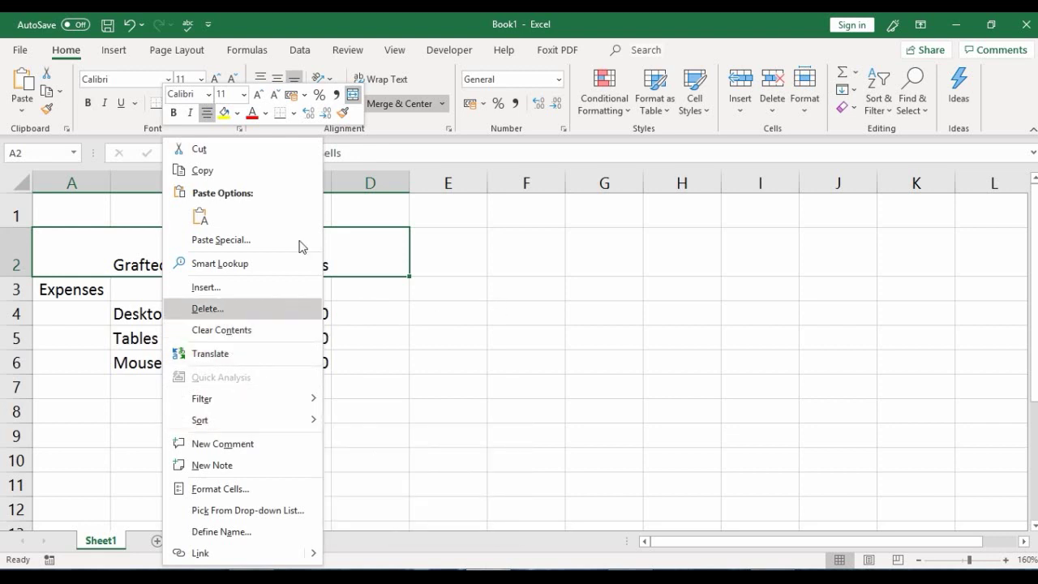
pyautogui.click(220, 489)
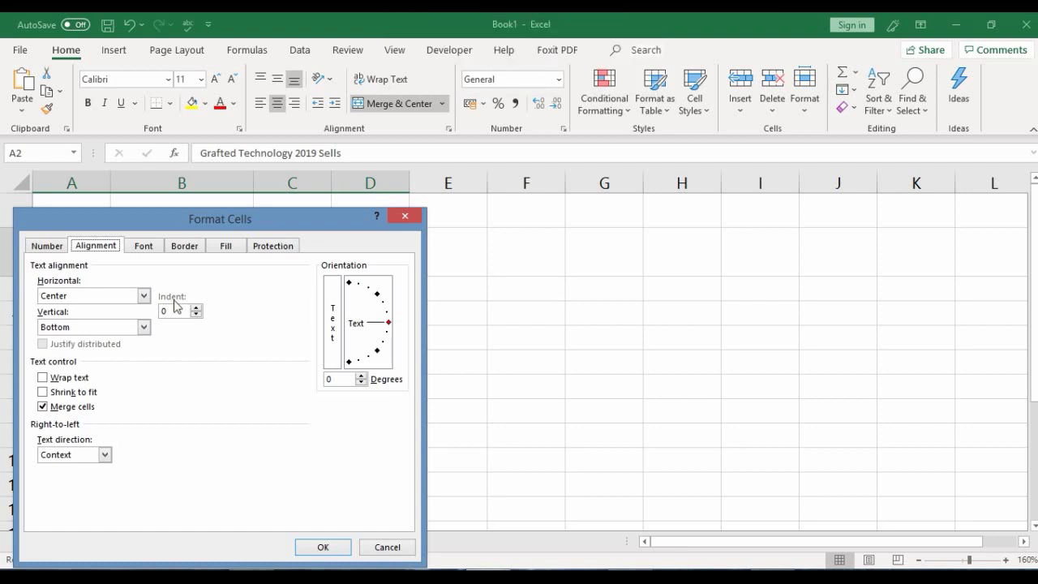
pyautogui.click(52, 246)
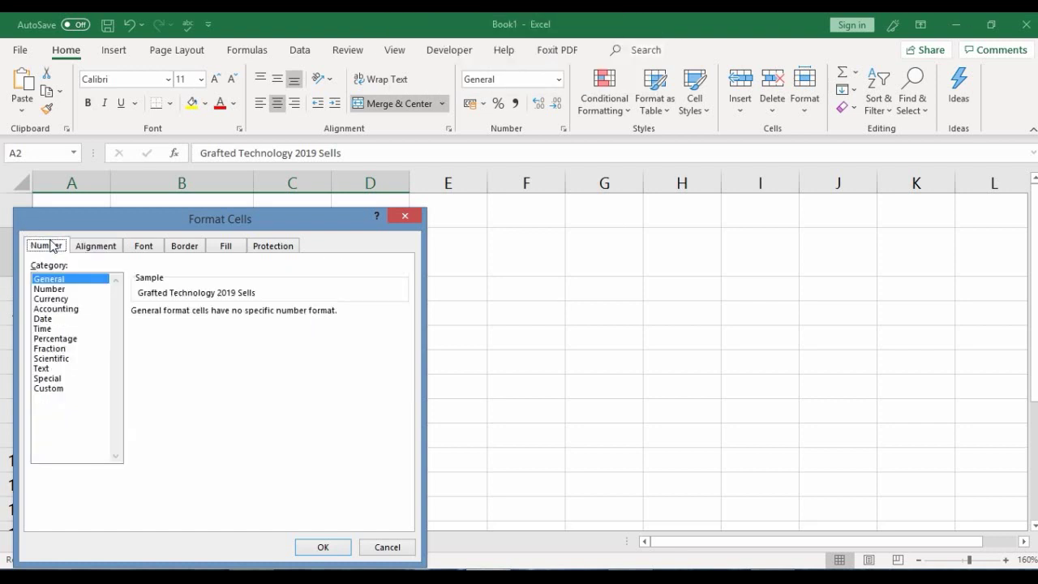
pyautogui.click(102, 246)
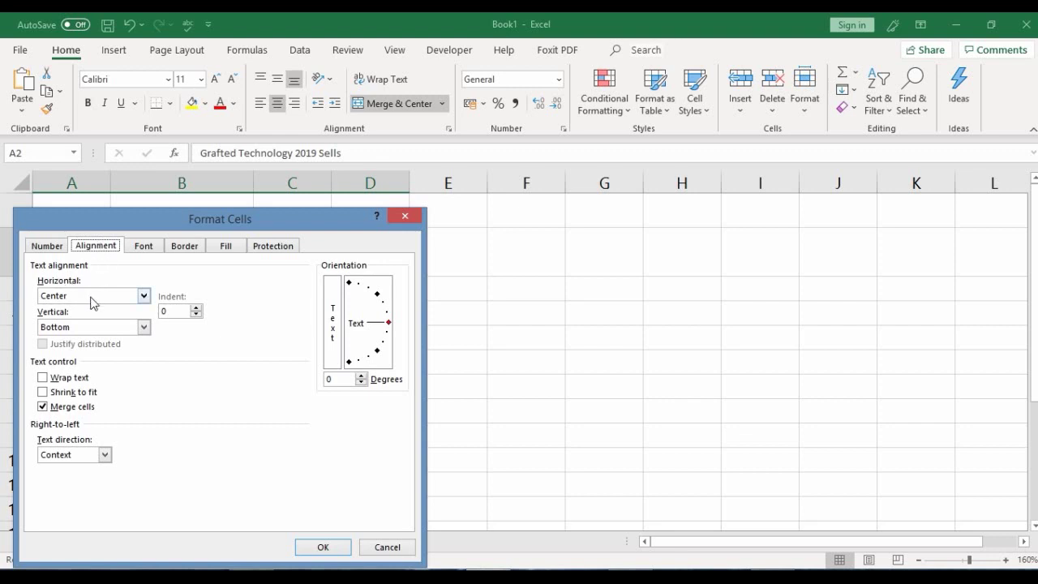
pyautogui.click(143, 296)
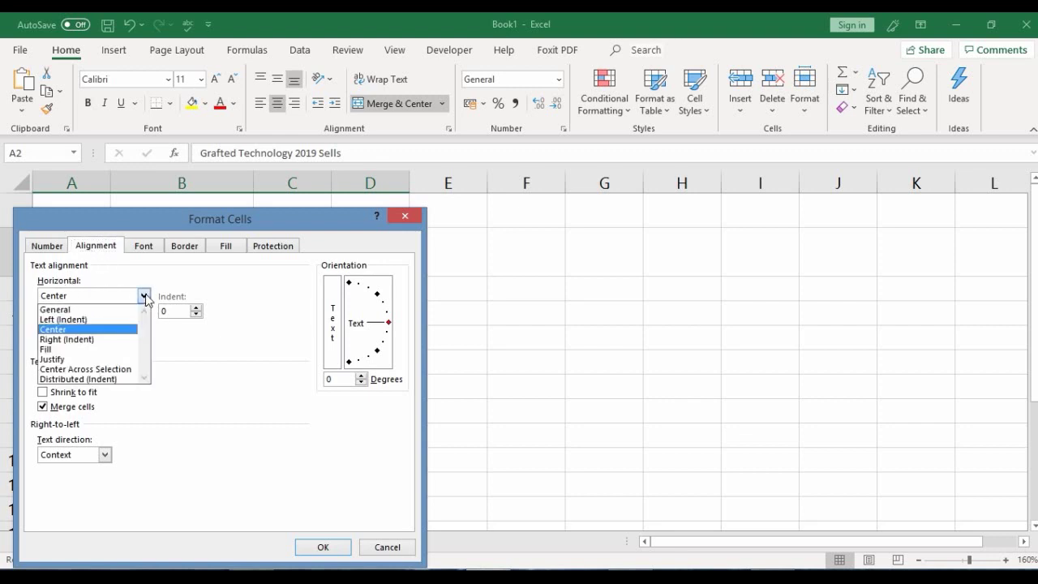
pyautogui.click(144, 297)
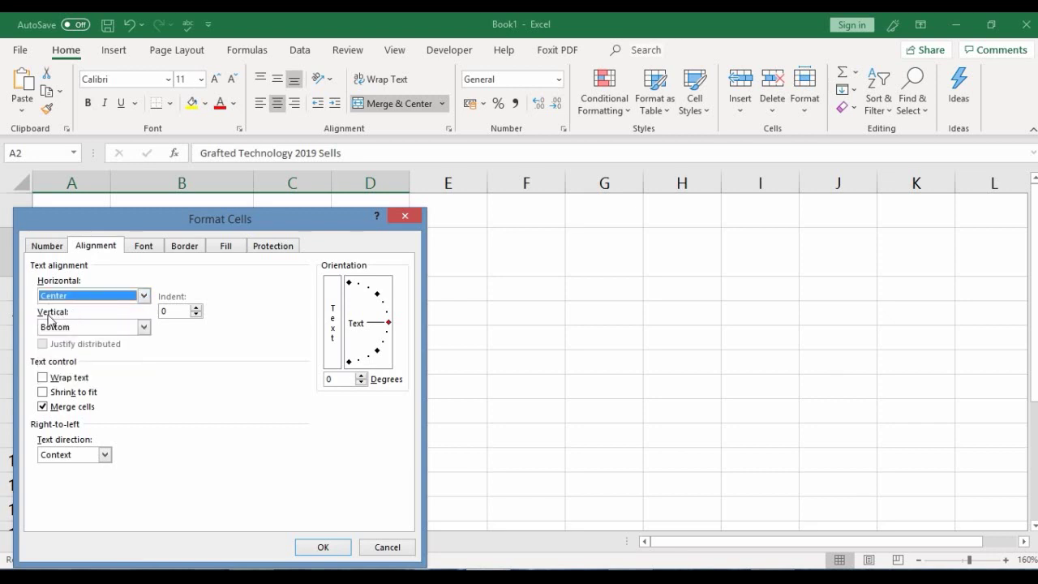
pyautogui.click(144, 327)
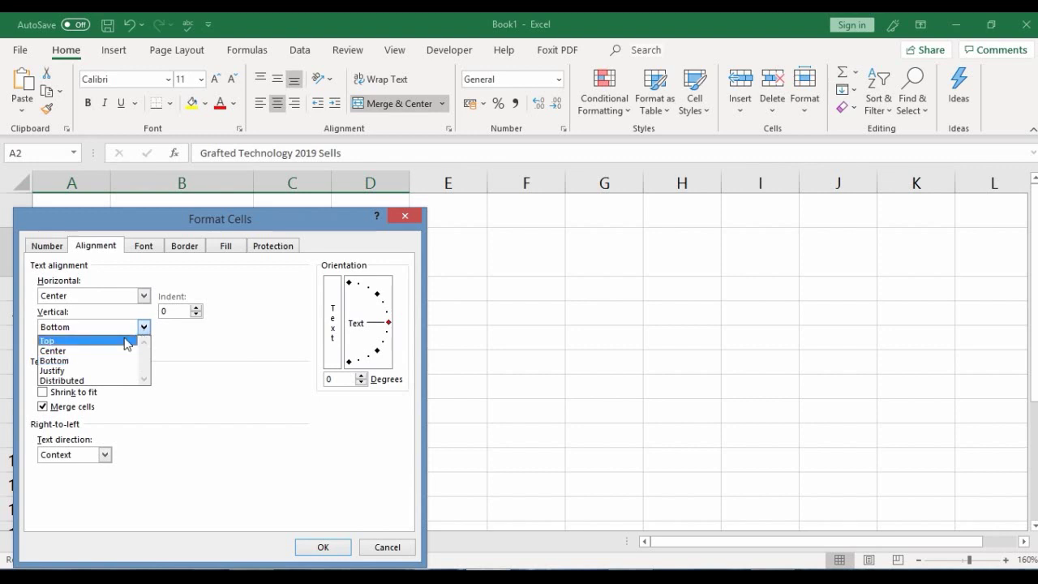
pyautogui.click(96, 353)
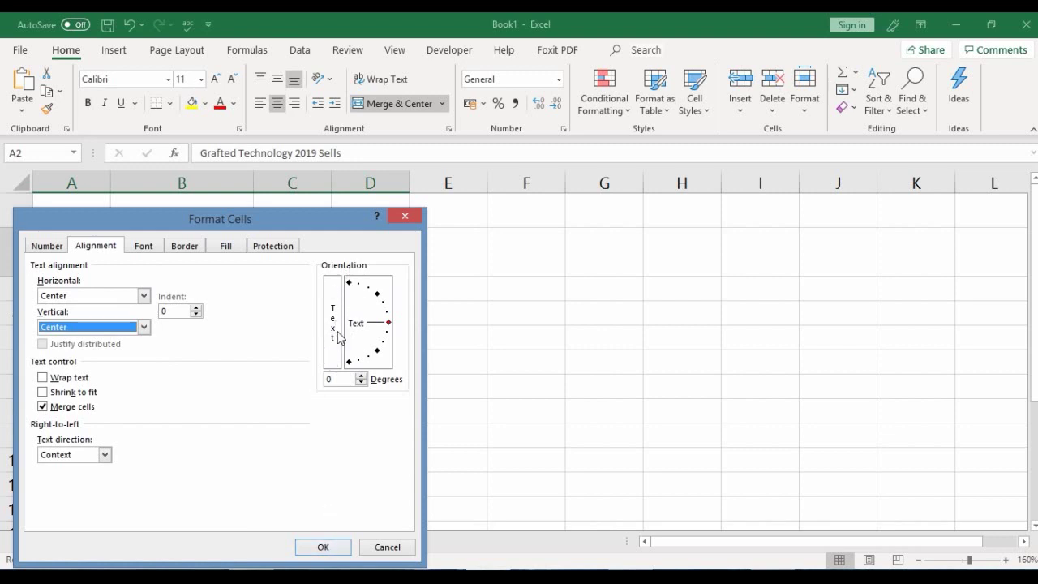
# Set the title's text orientation to 0 degrees and apply the cell formatting
pyautogui.click(360, 377)
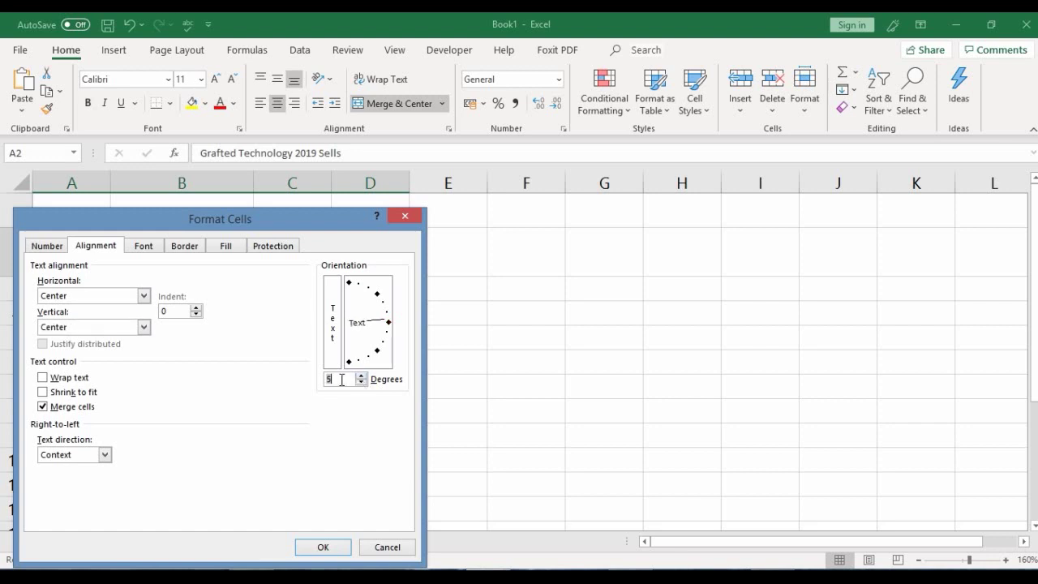
pyautogui.press('BackSpace')
pyautogui.write('0')
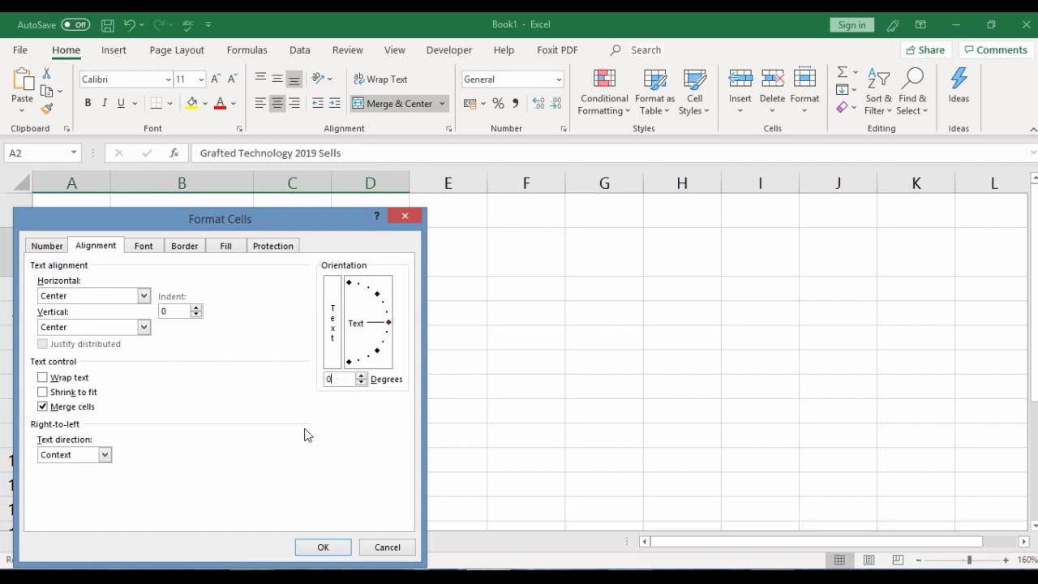
pyautogui.click(317, 548)
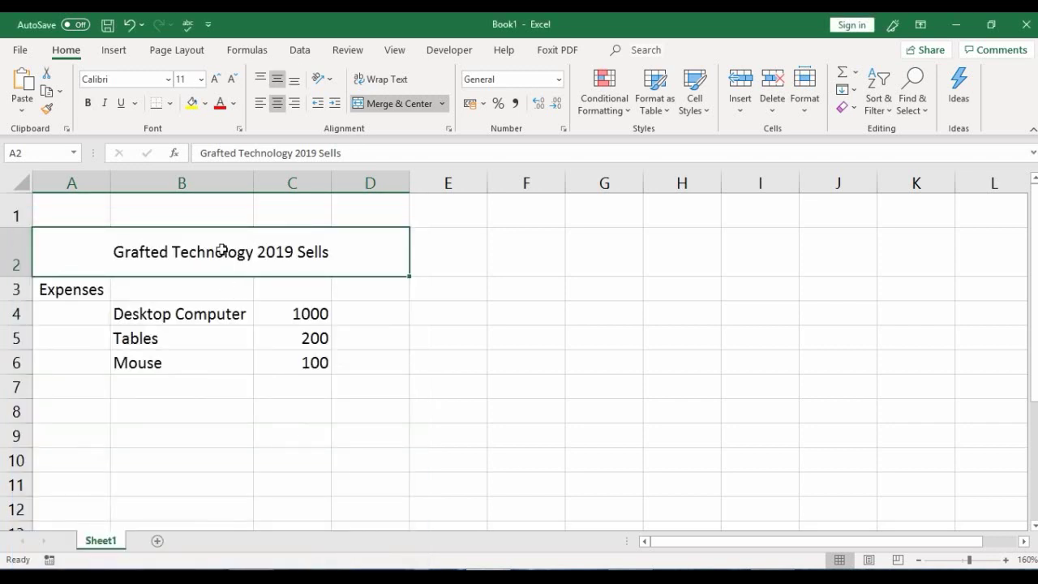